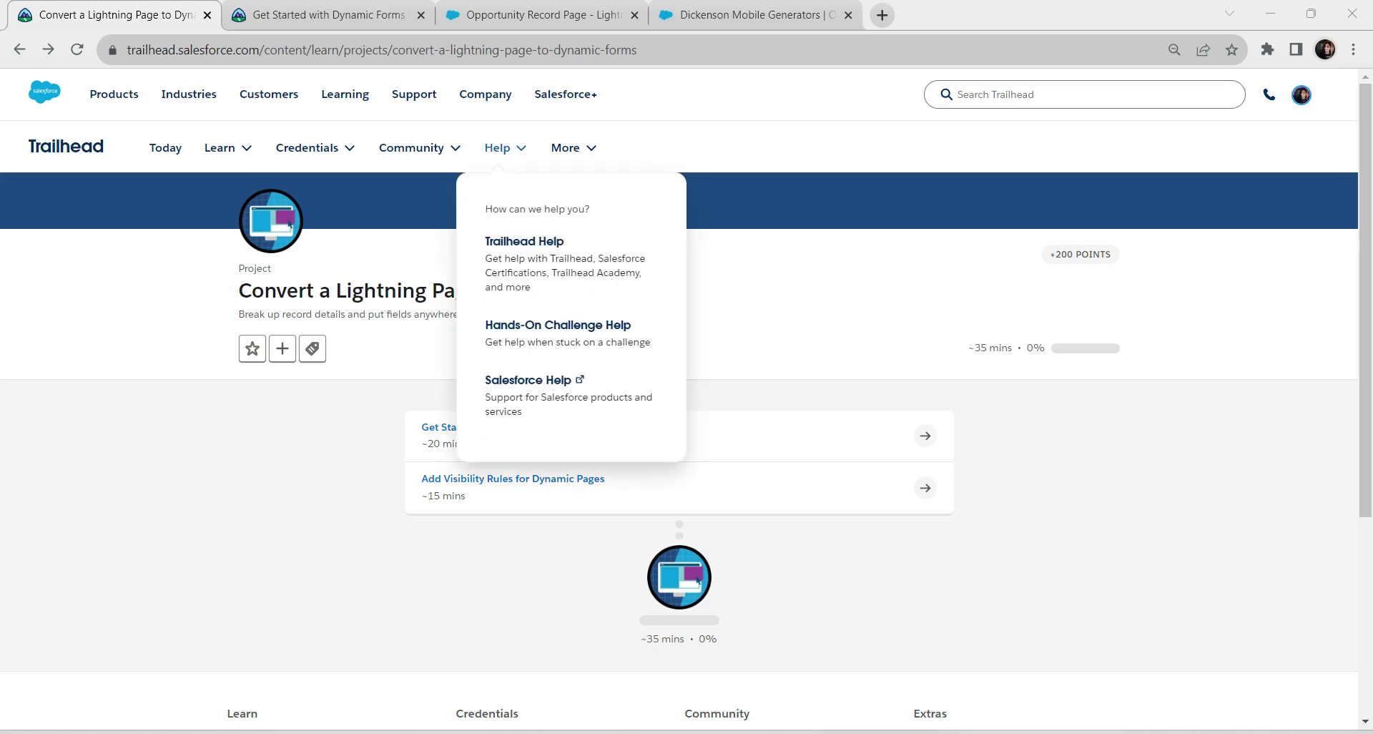
Check the Get Started with Dynamic Forms unit on Trailhead and switch to the Dickenson Mobile Generators record in Salesforce
click(499, 427)
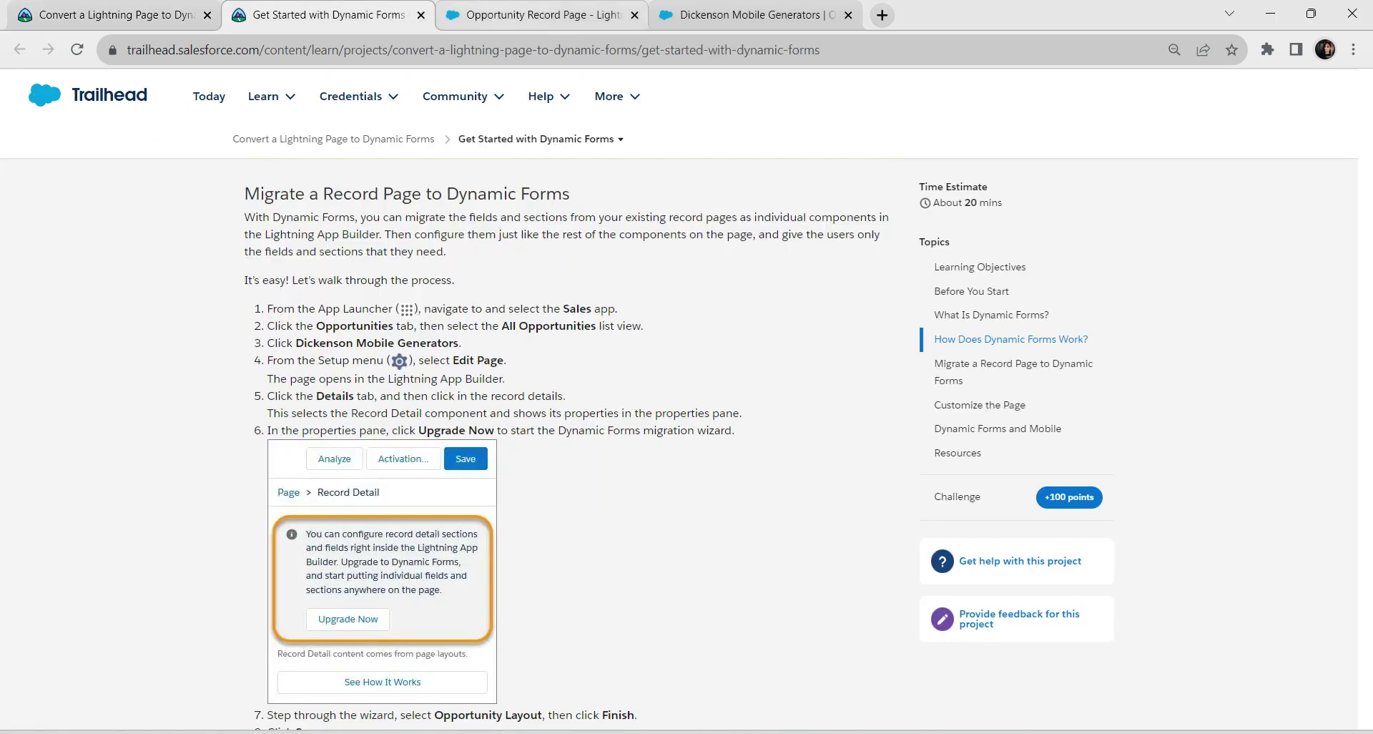
click(536, 15)
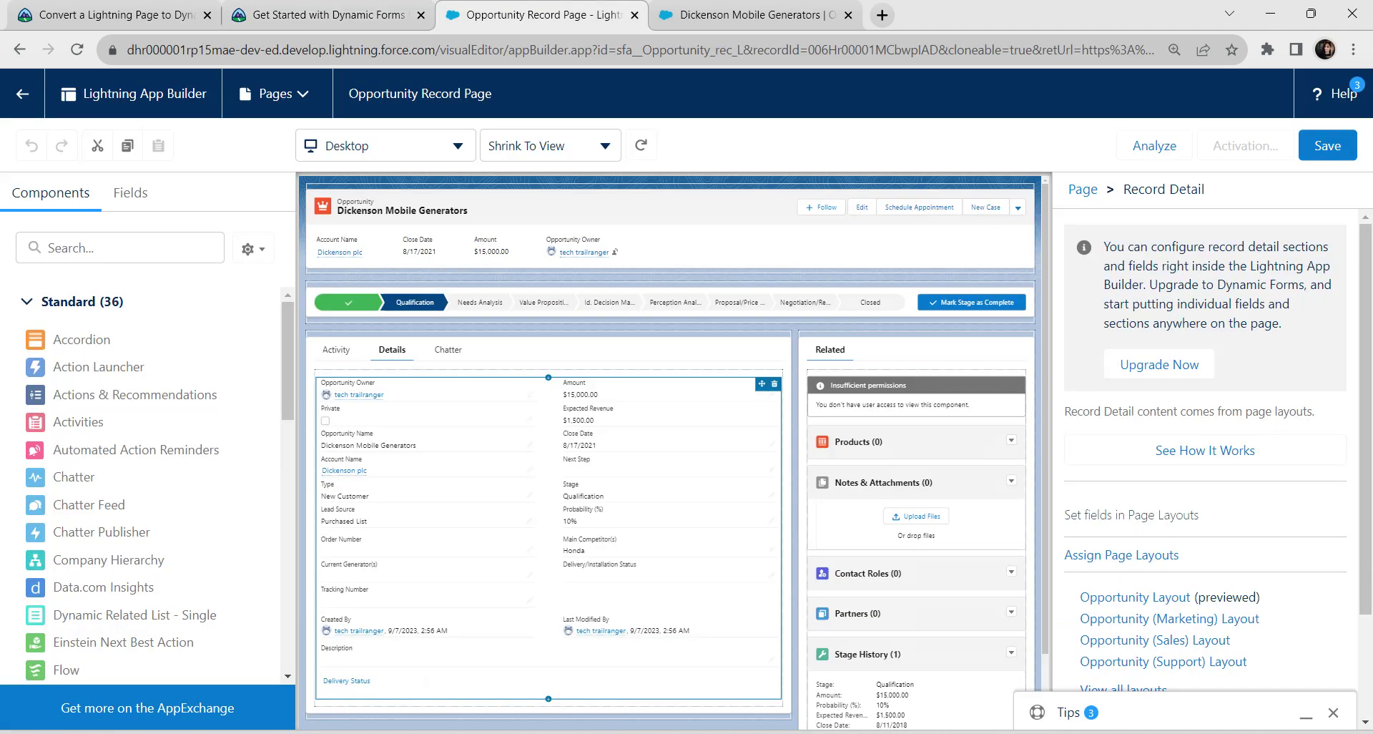
click(747, 14)
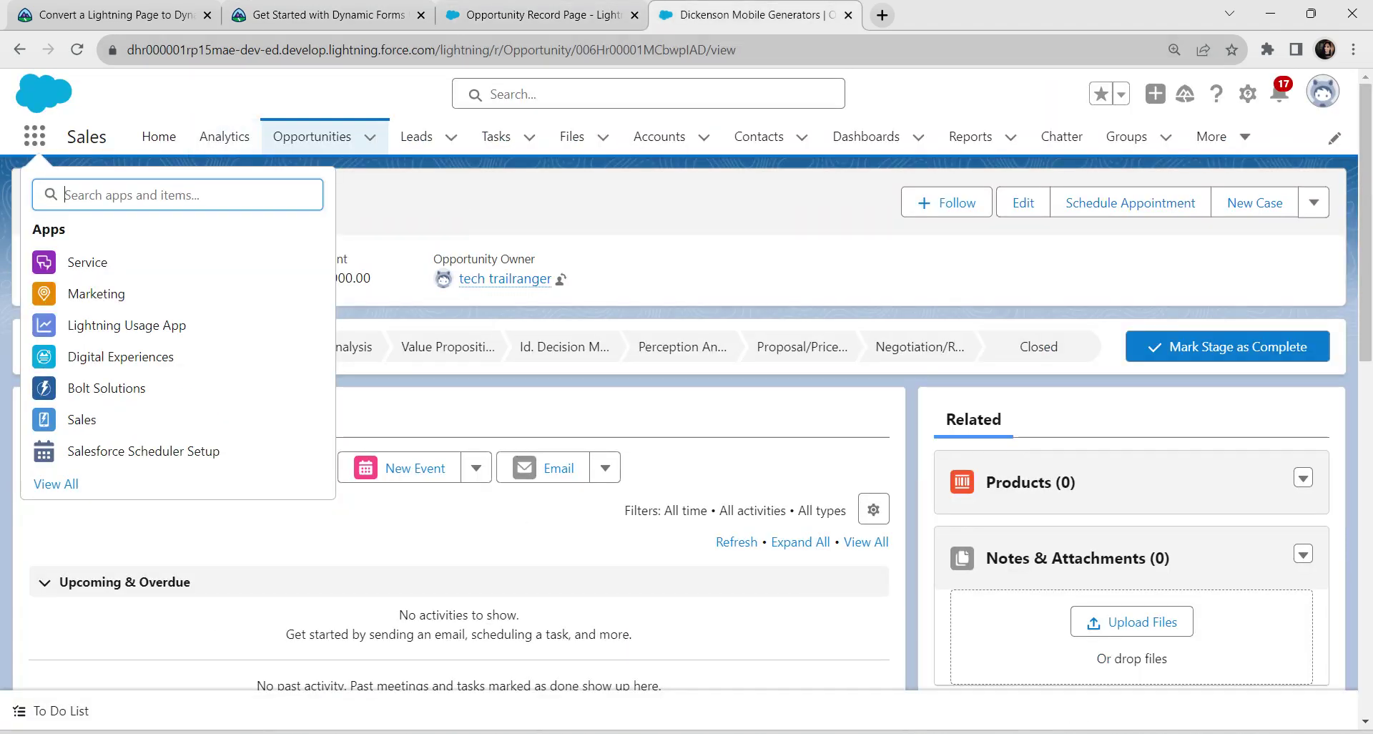
key(Escape)
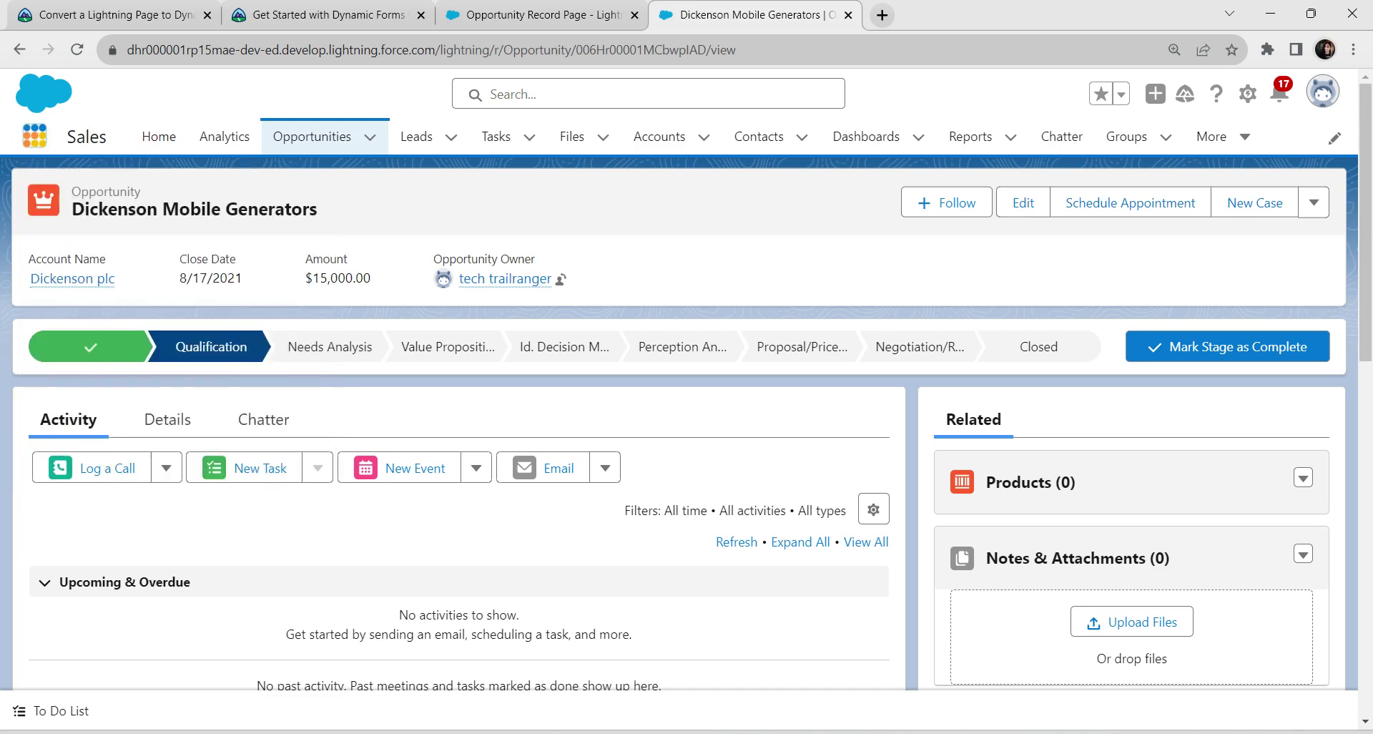
In the Sales app, open the Dickenson Mobile Generators opportunity from the All Opportunities list view
click(35, 136)
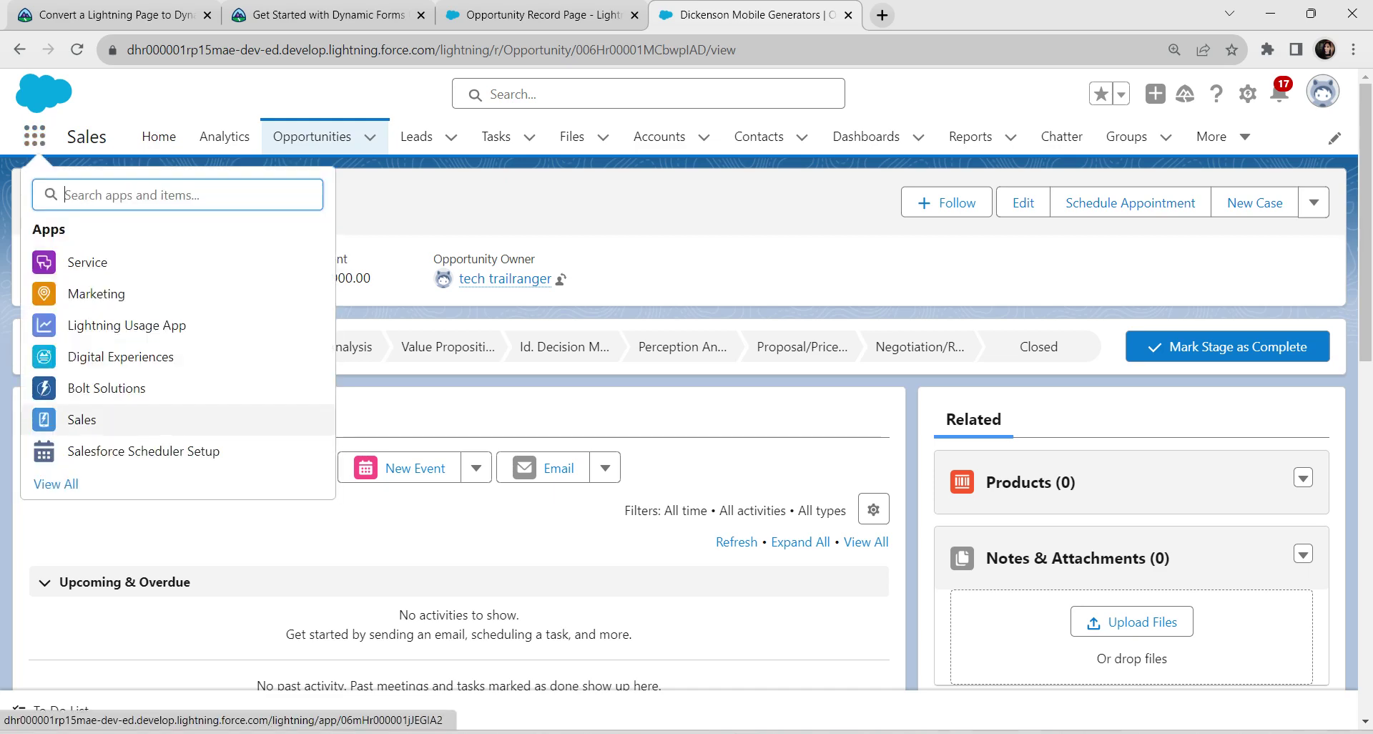
click(82, 419)
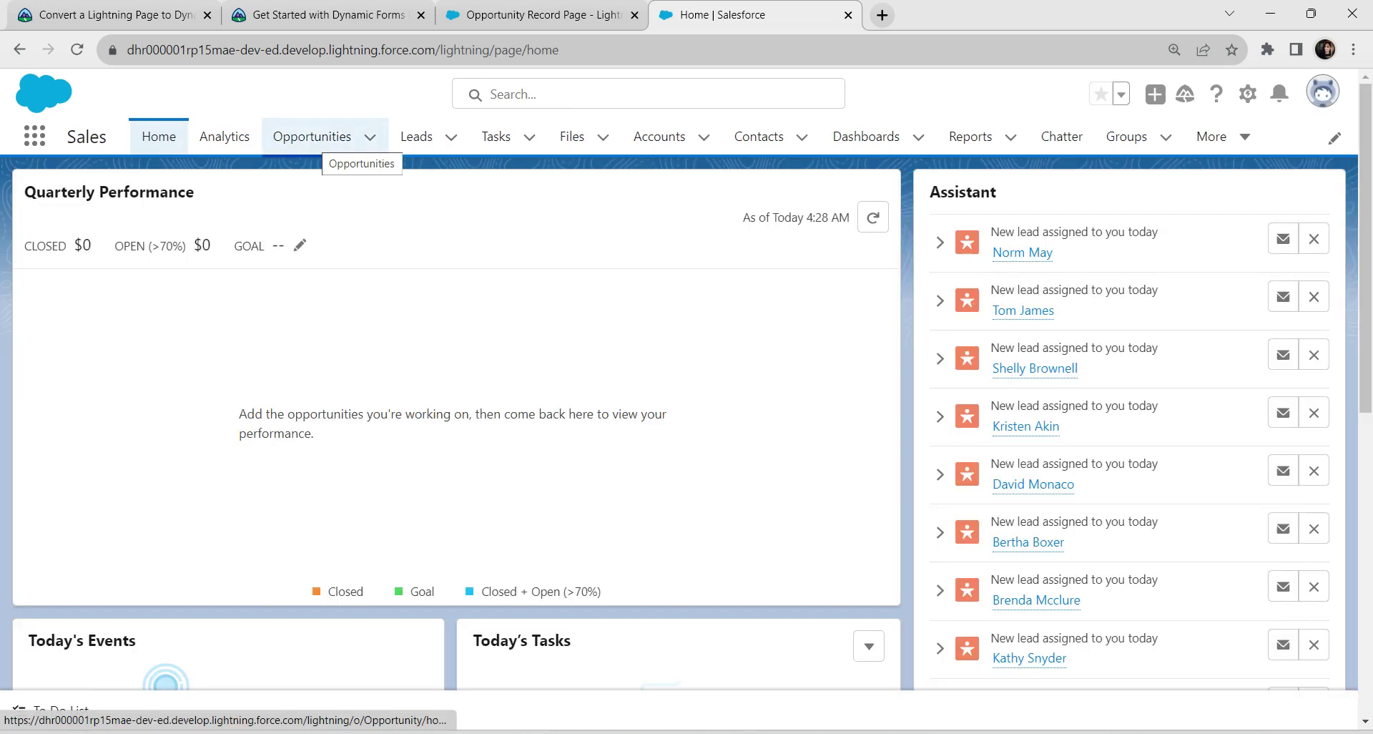
click(336, 141)
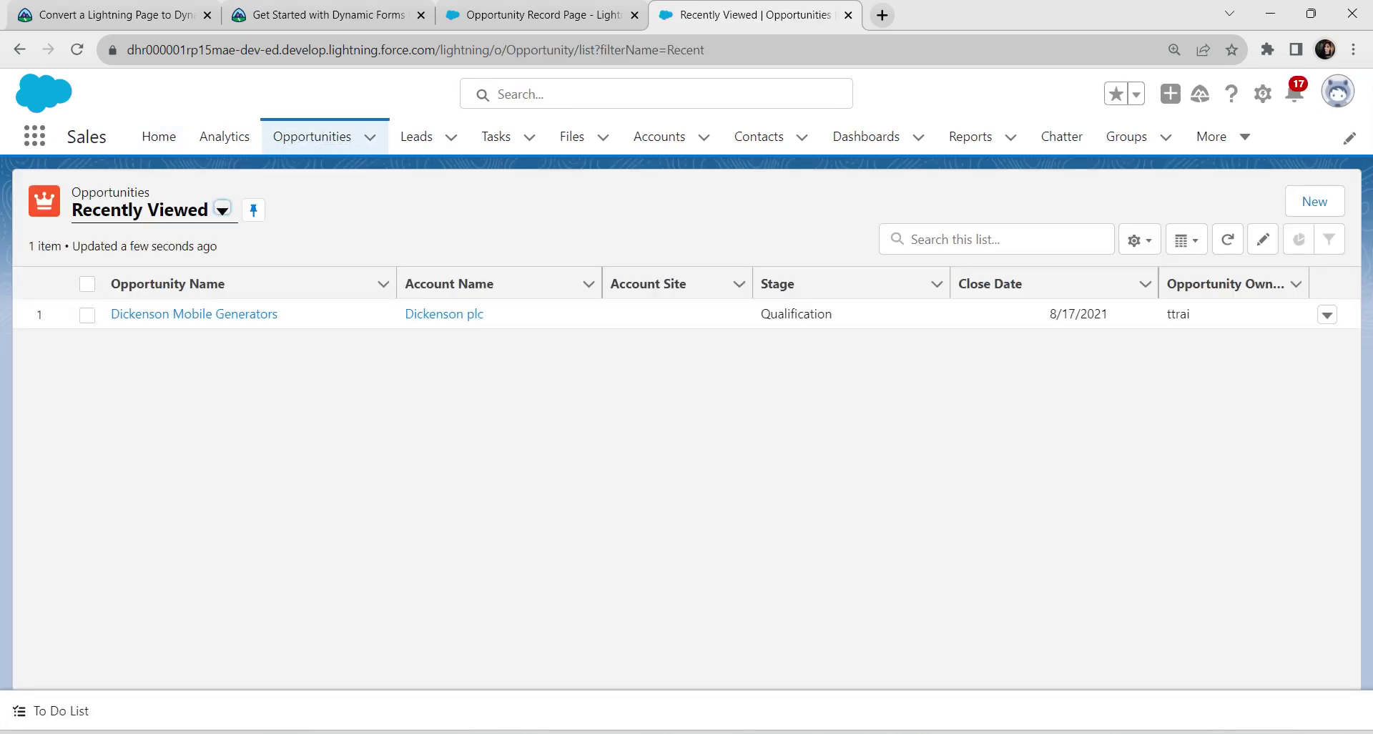
click(223, 210)
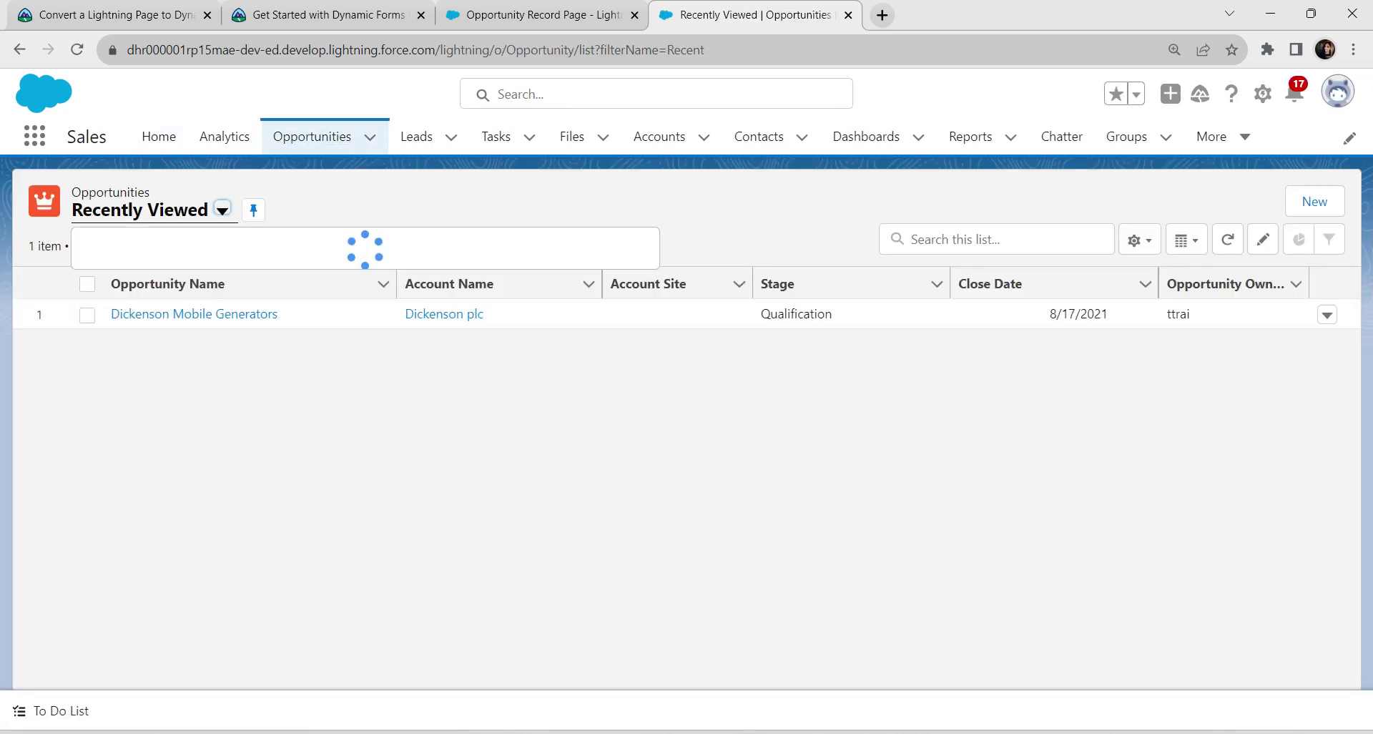
click(157, 322)
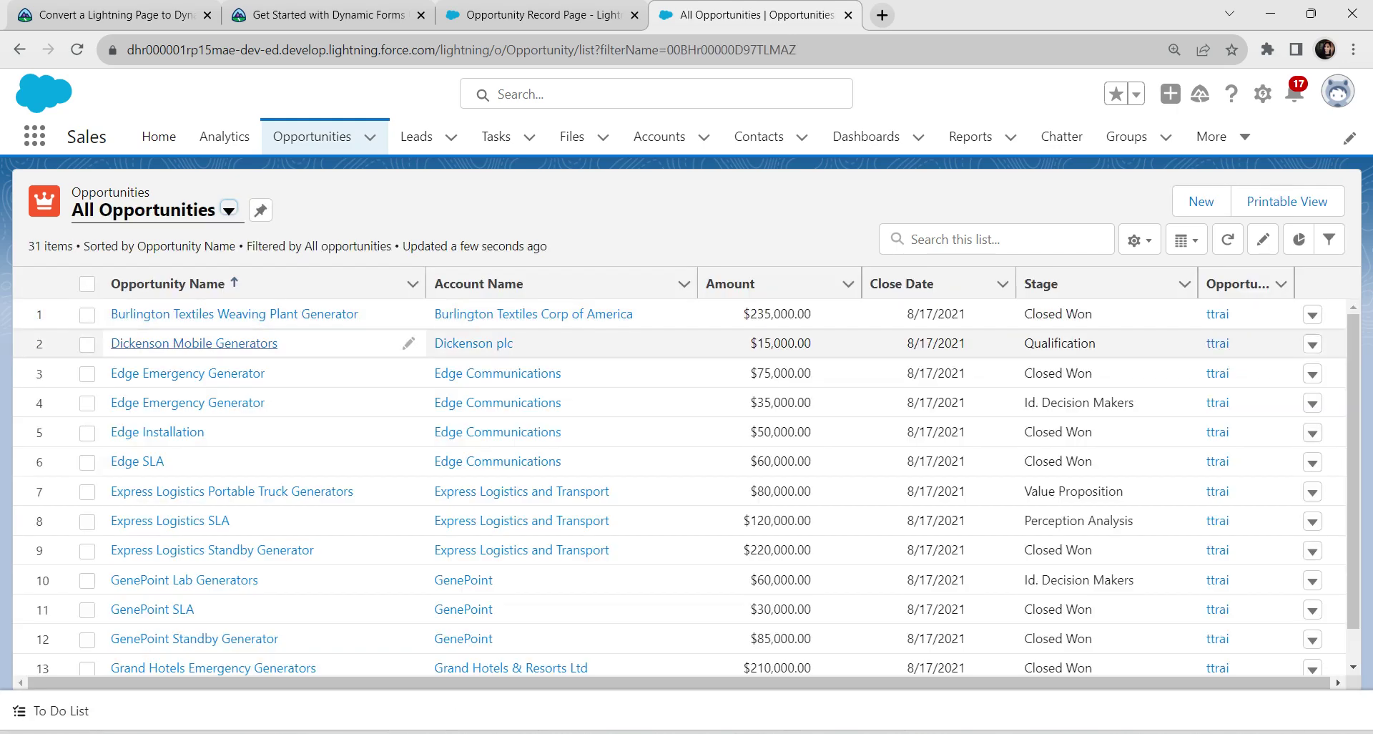
click(200, 344)
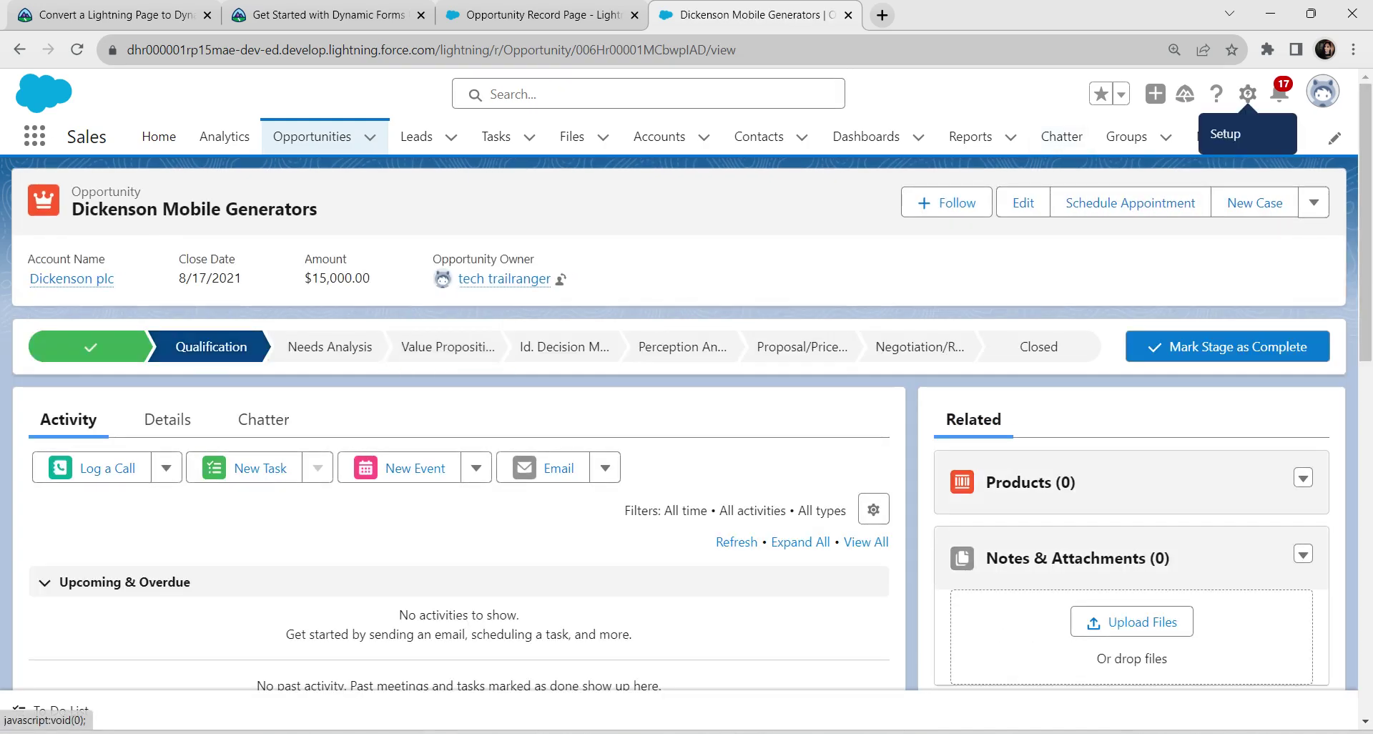
Open the opportunity's record page for editing and select the Record Detail component under Details
click(1247, 94)
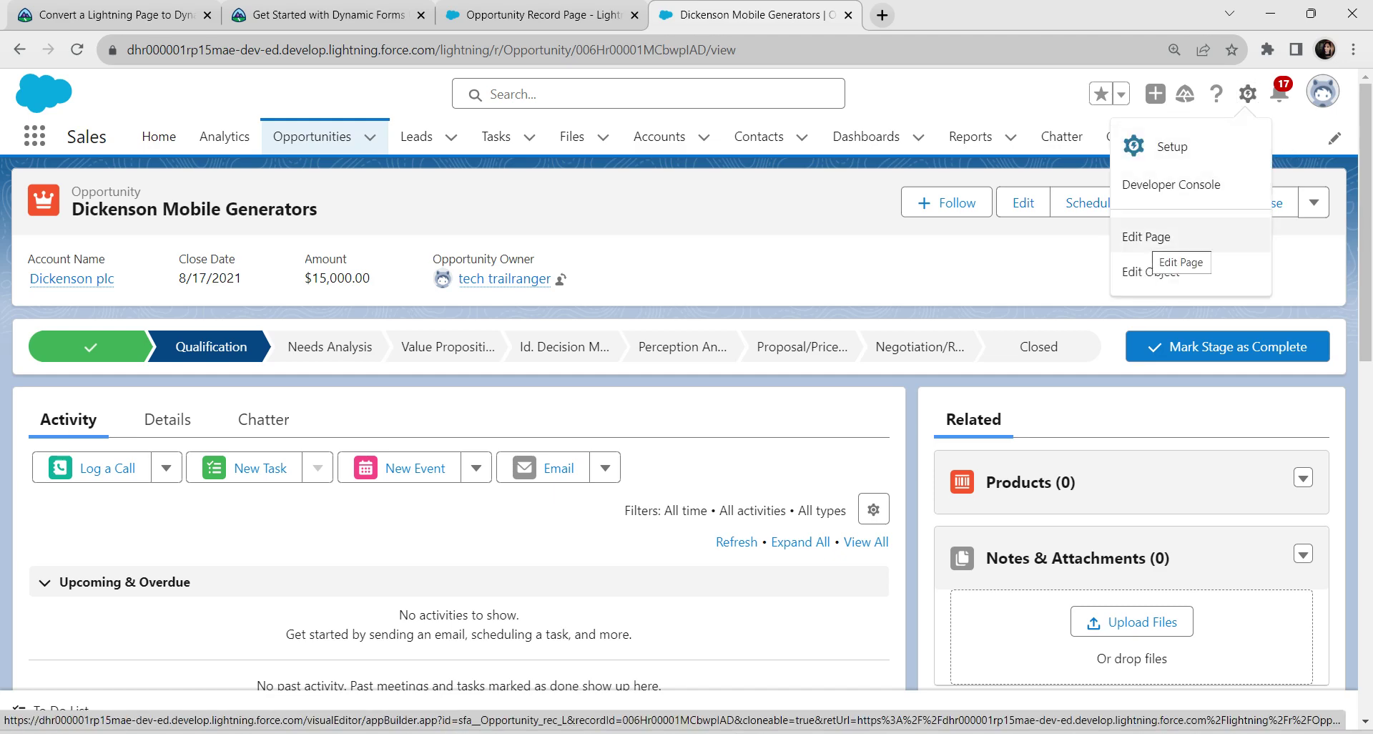
click(1147, 236)
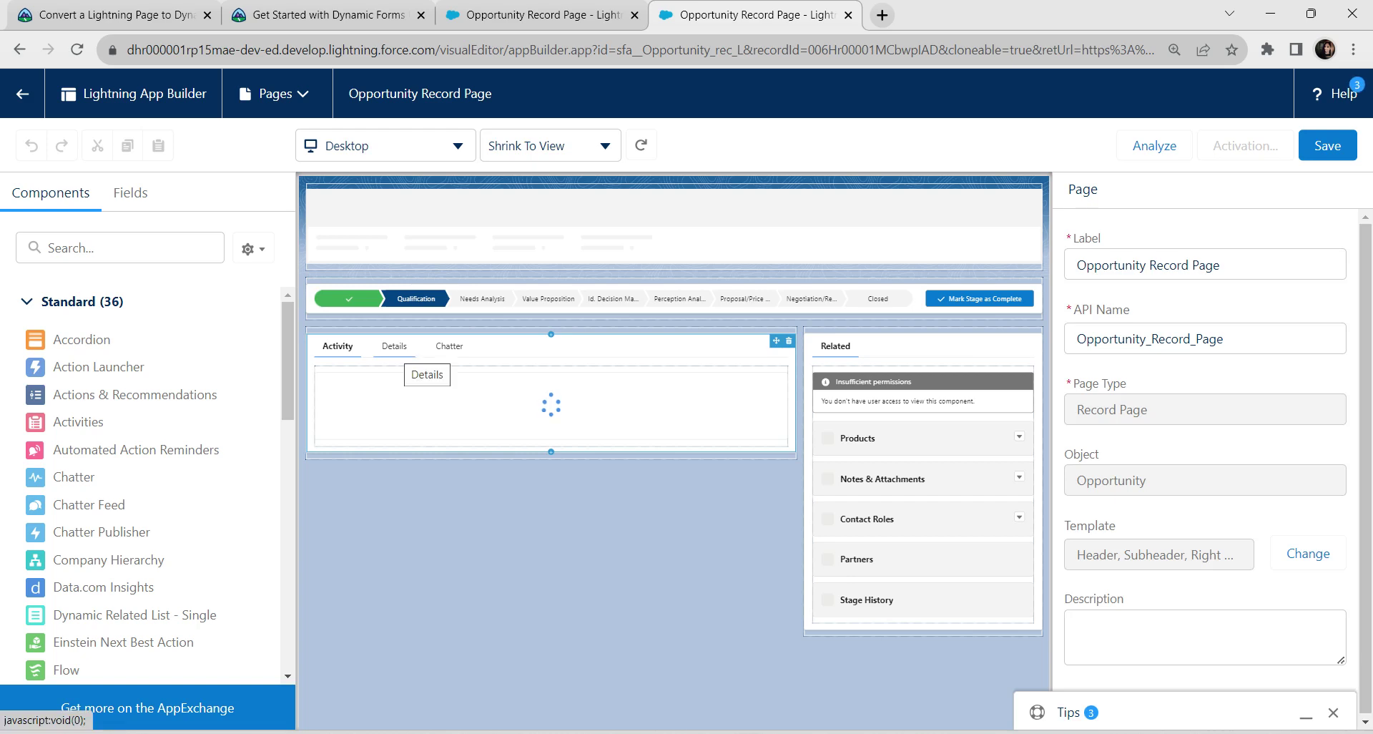
click(394, 346)
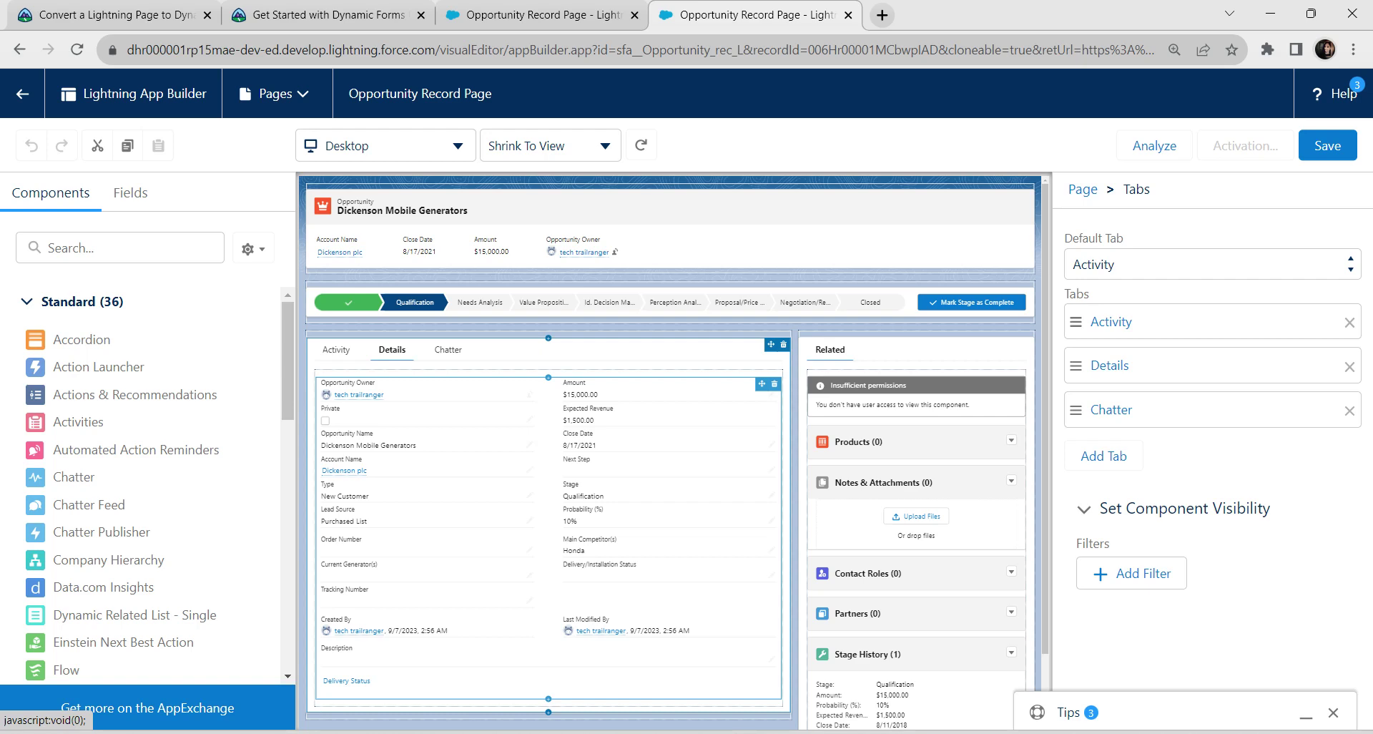
click(547, 458)
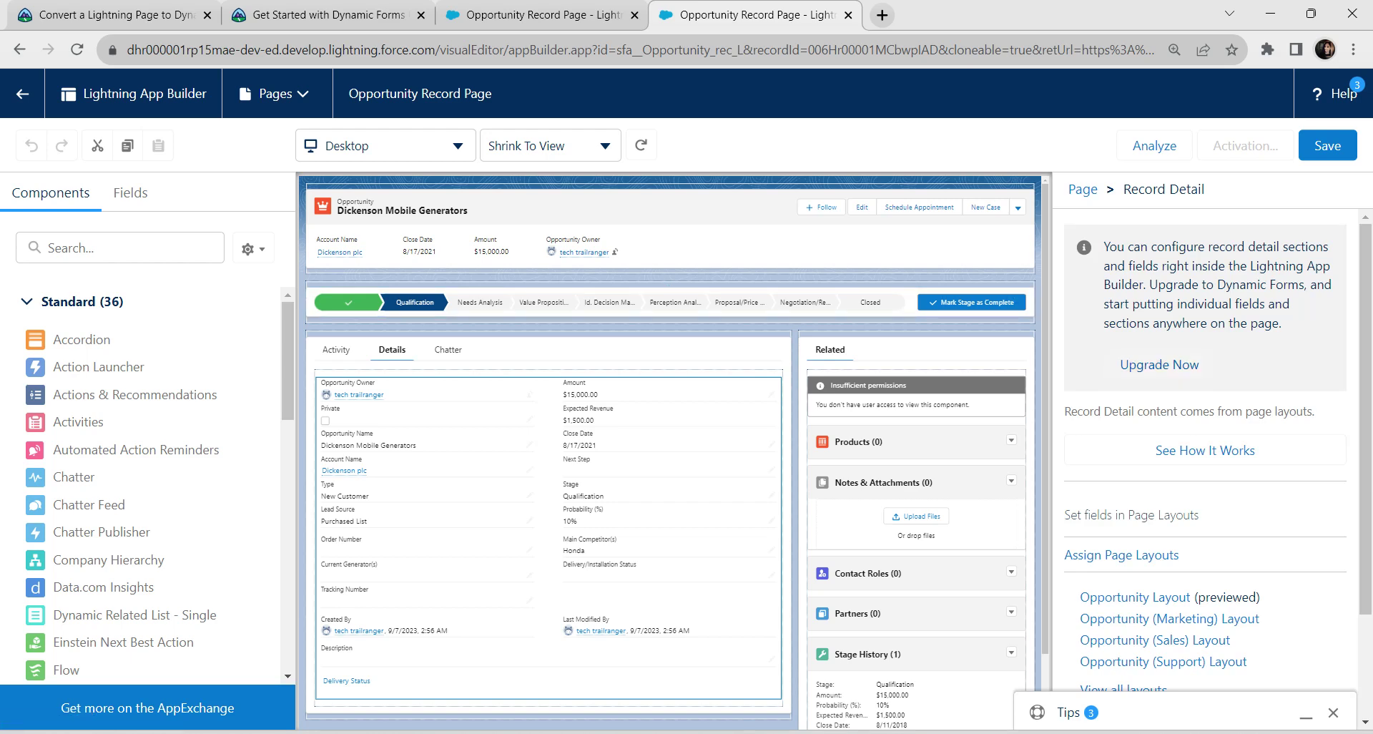
Upgrade the Record Detail component to Dynamic Forms, using Opportunity Layout as the source and leaving the Accordion option off
click(1159, 364)
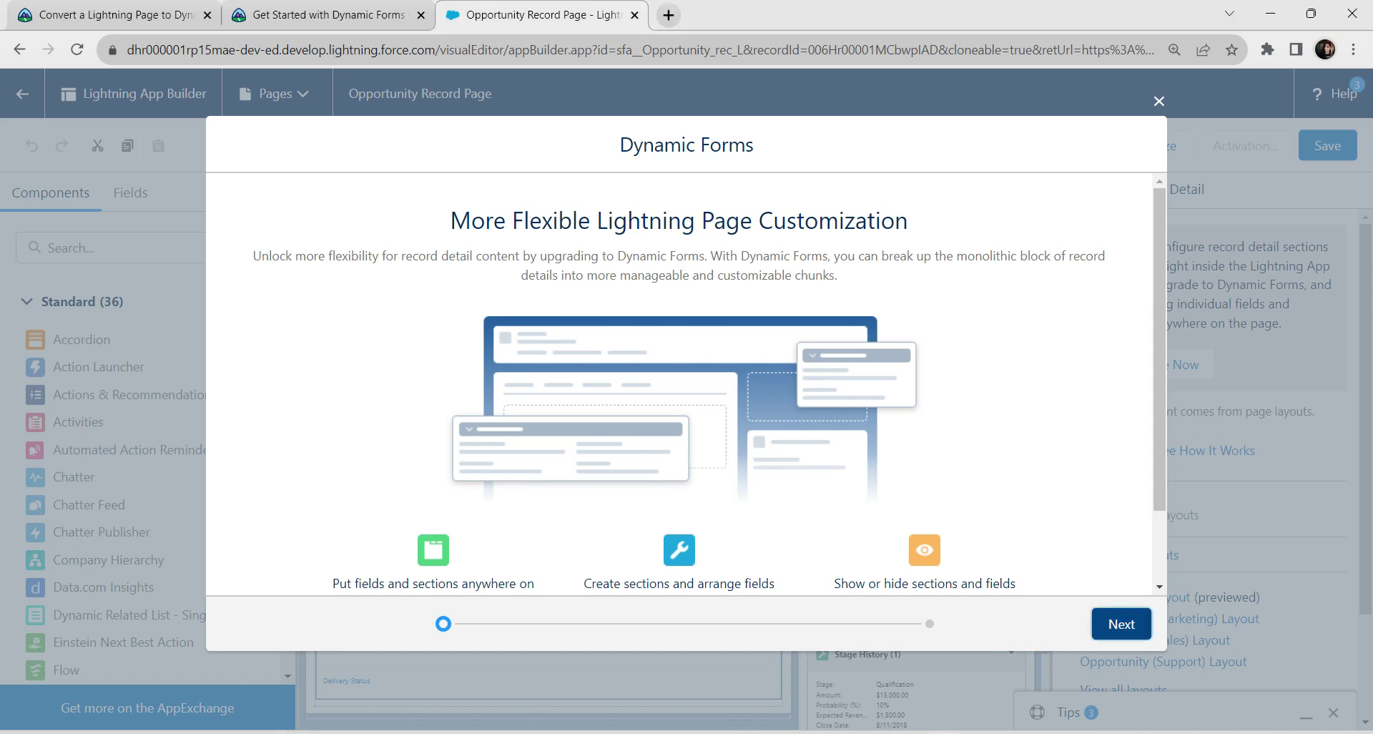
click(1122, 624)
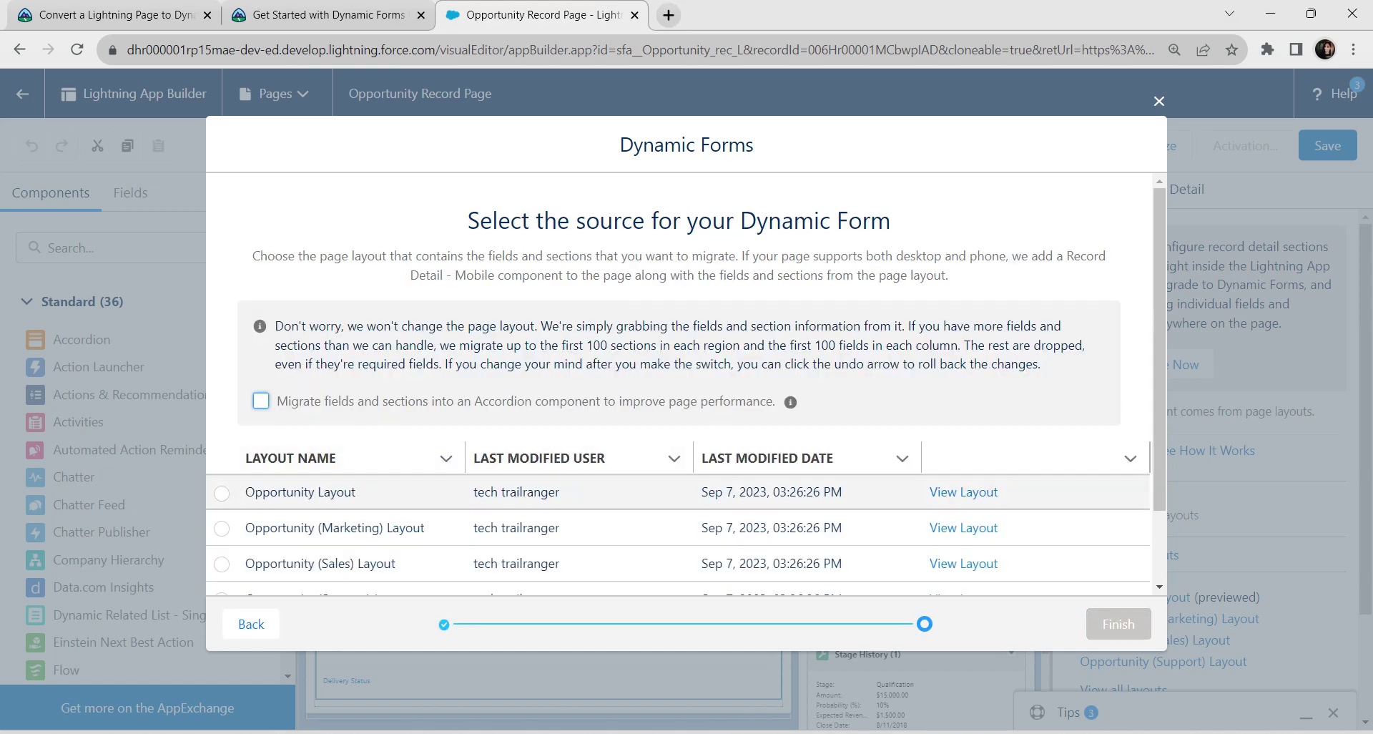
click(222, 493)
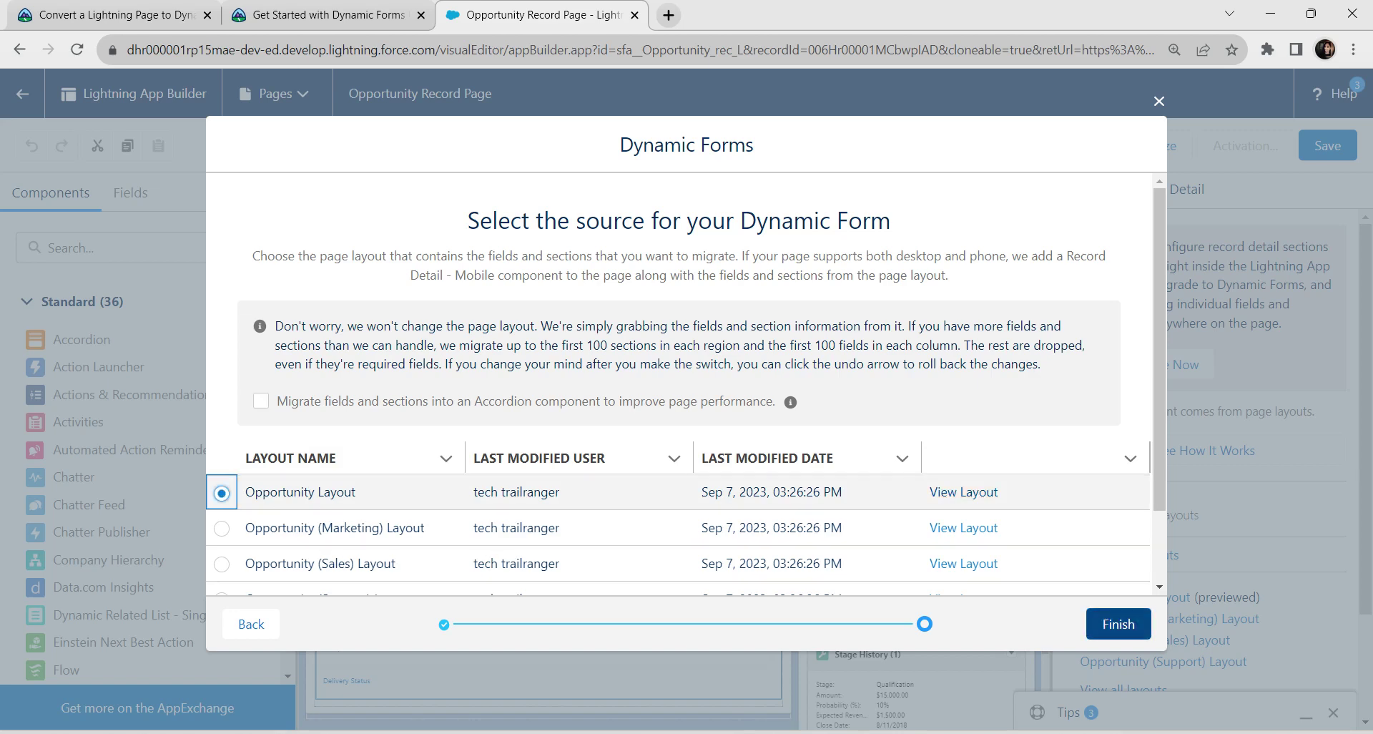
click(1118, 624)
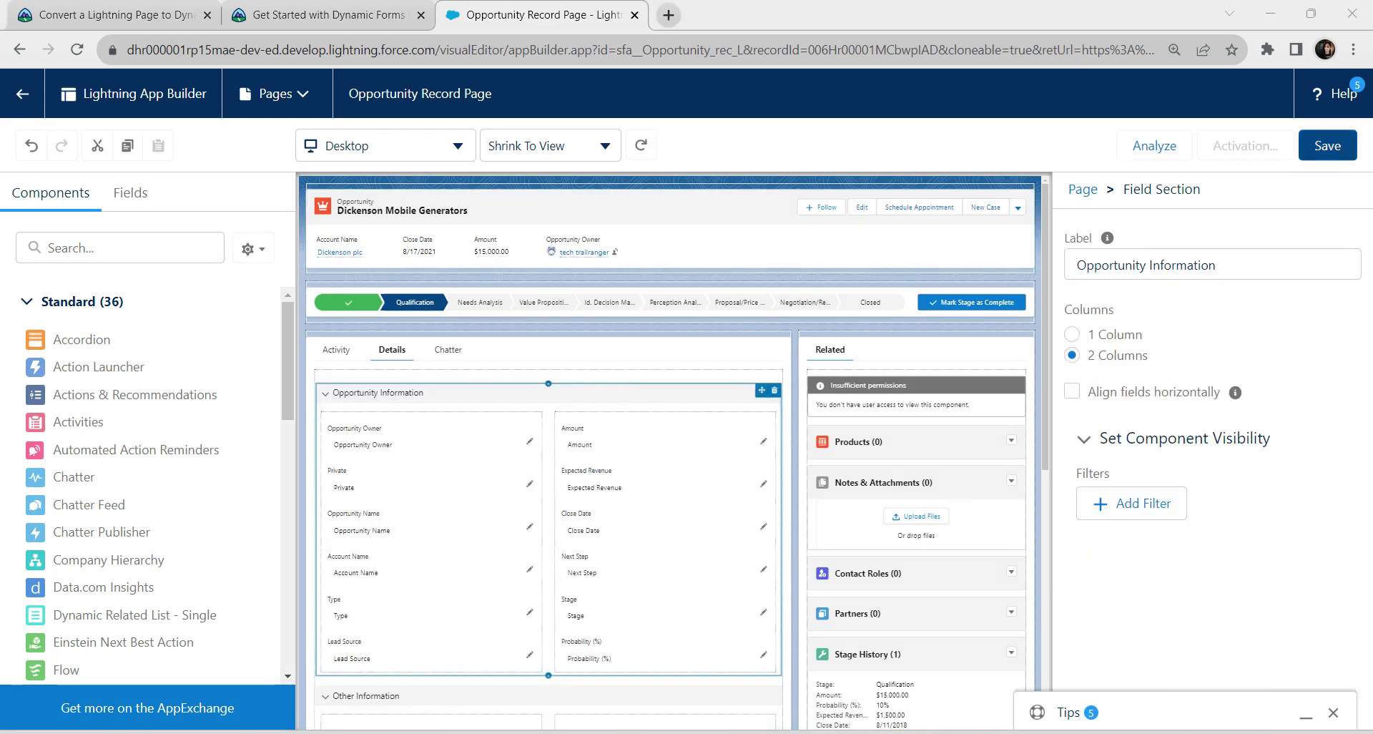
Add the required Forecast Category field above Opportunity Owner in the Opportunity Information section and save the page without activating it
click(1327, 145)
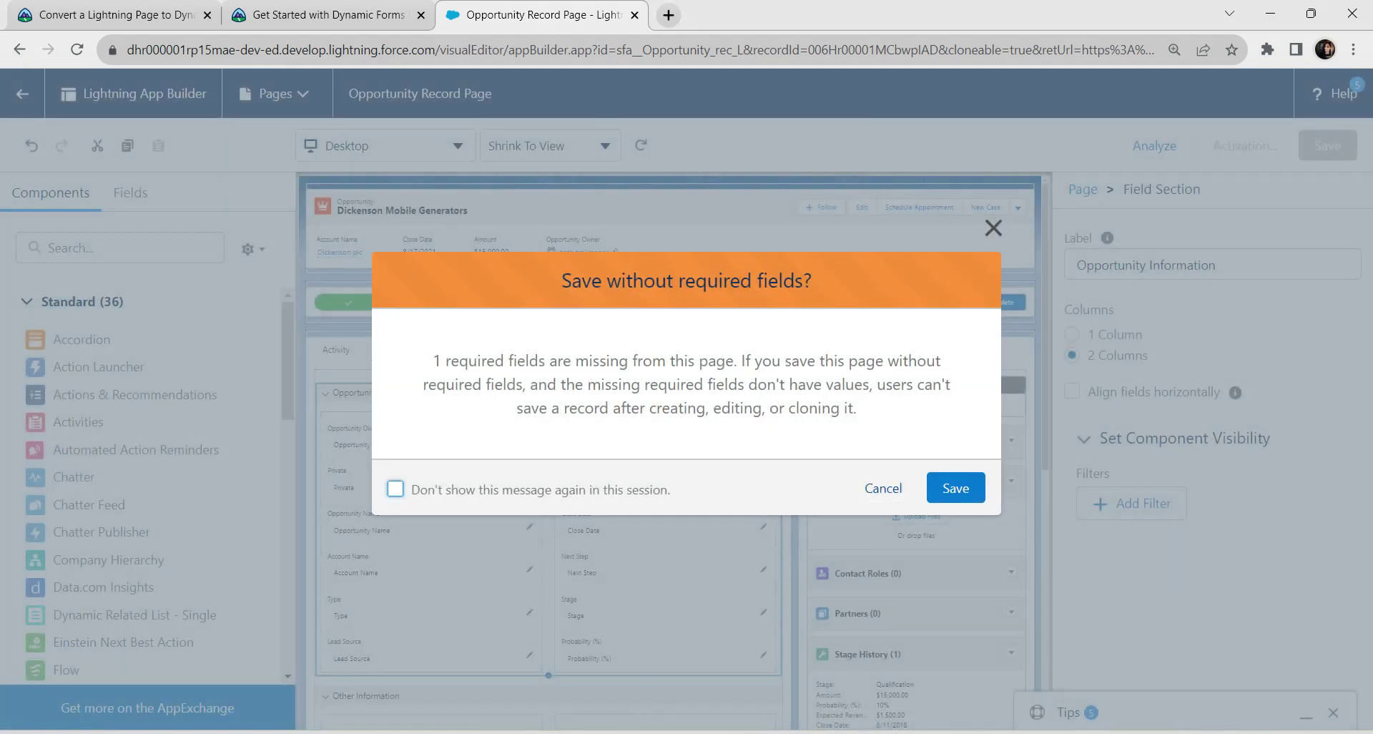
click(882, 488)
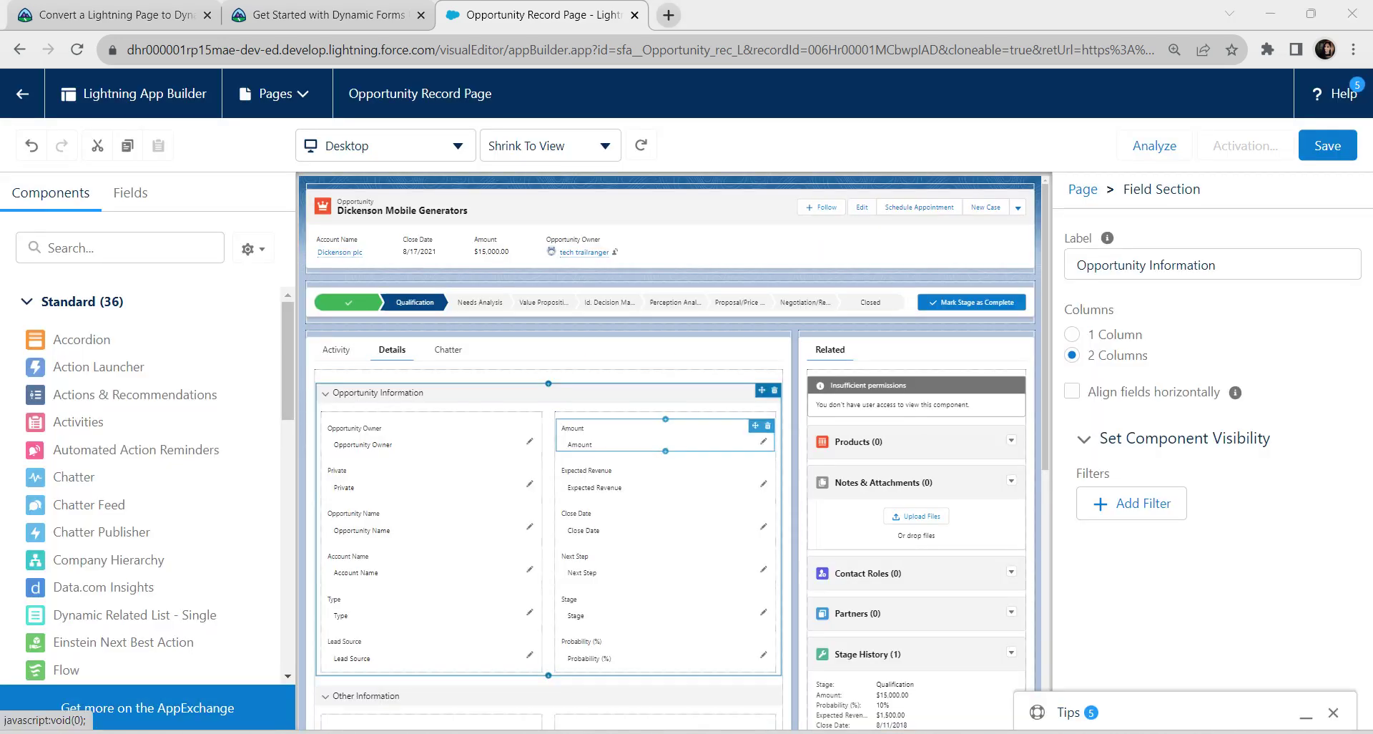
click(130, 192)
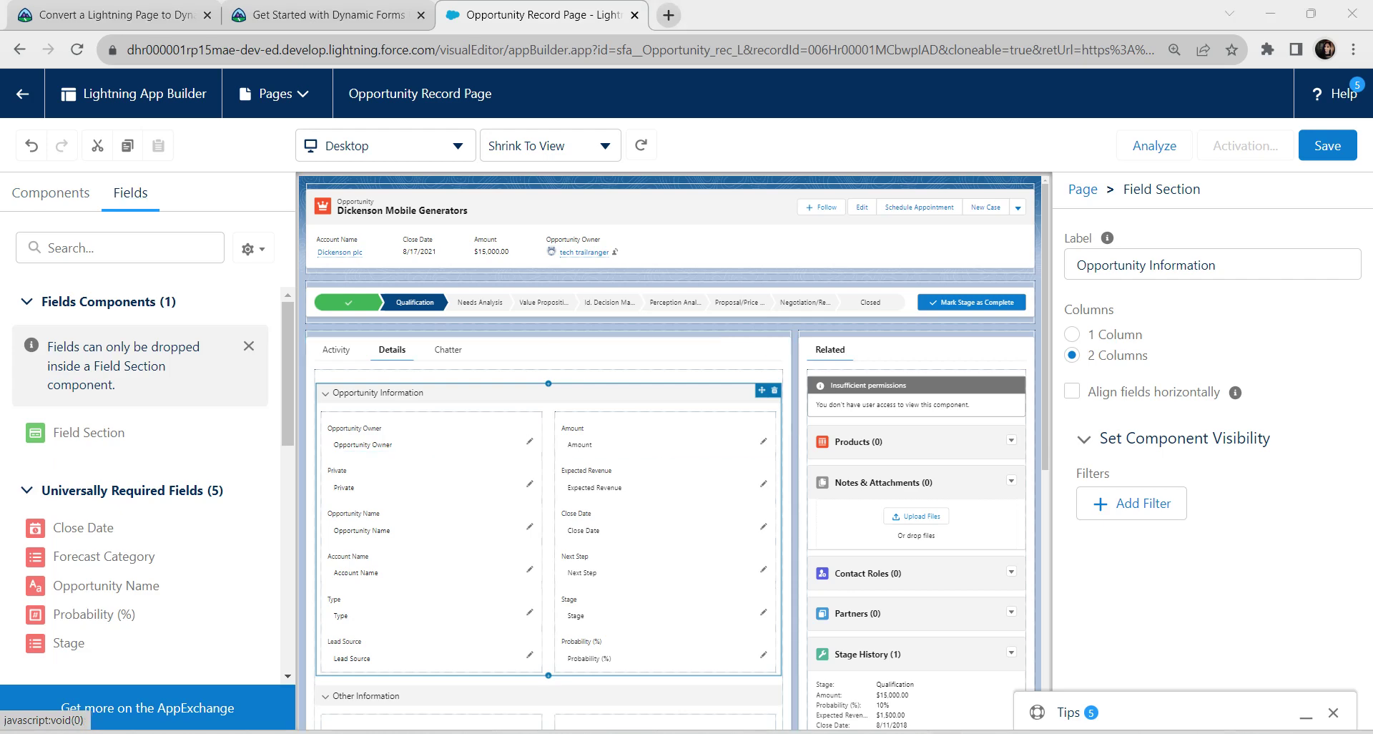
drag(107, 556, 424, 430)
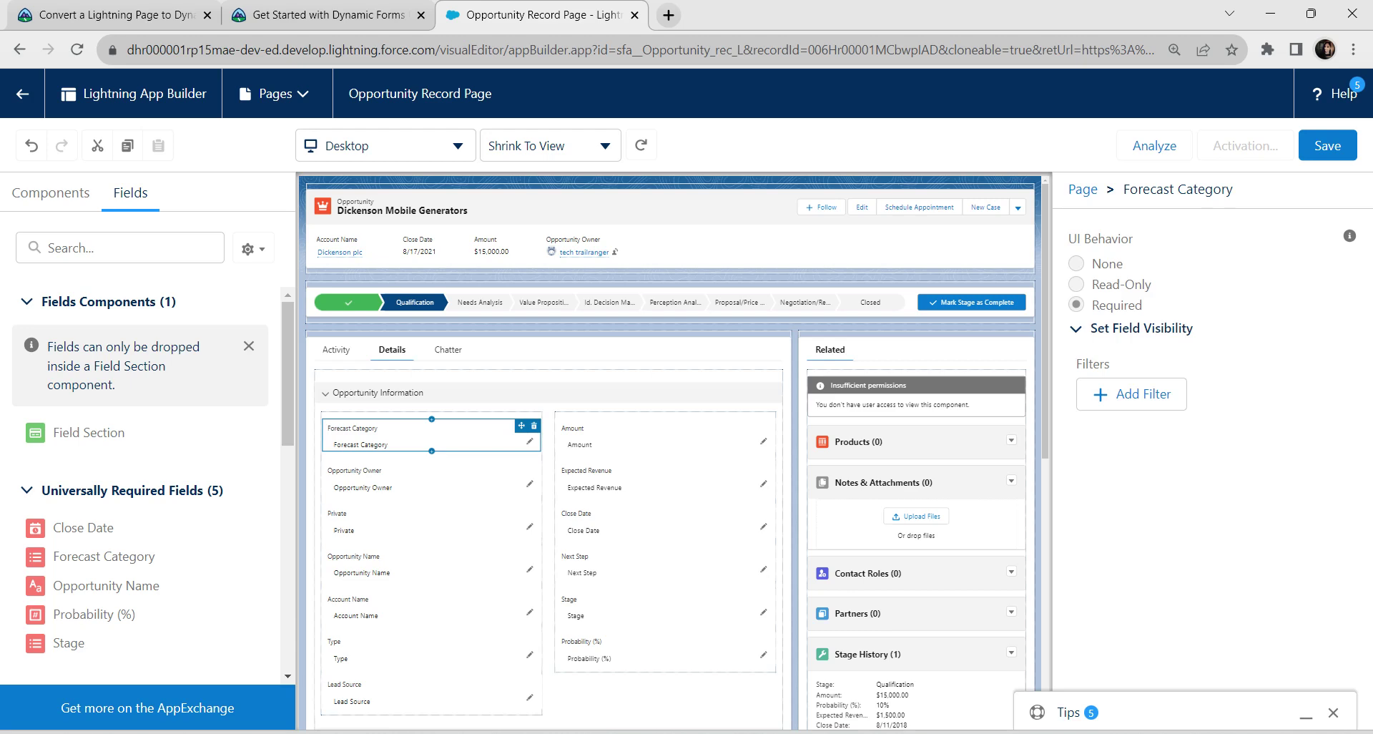
click(1327, 146)
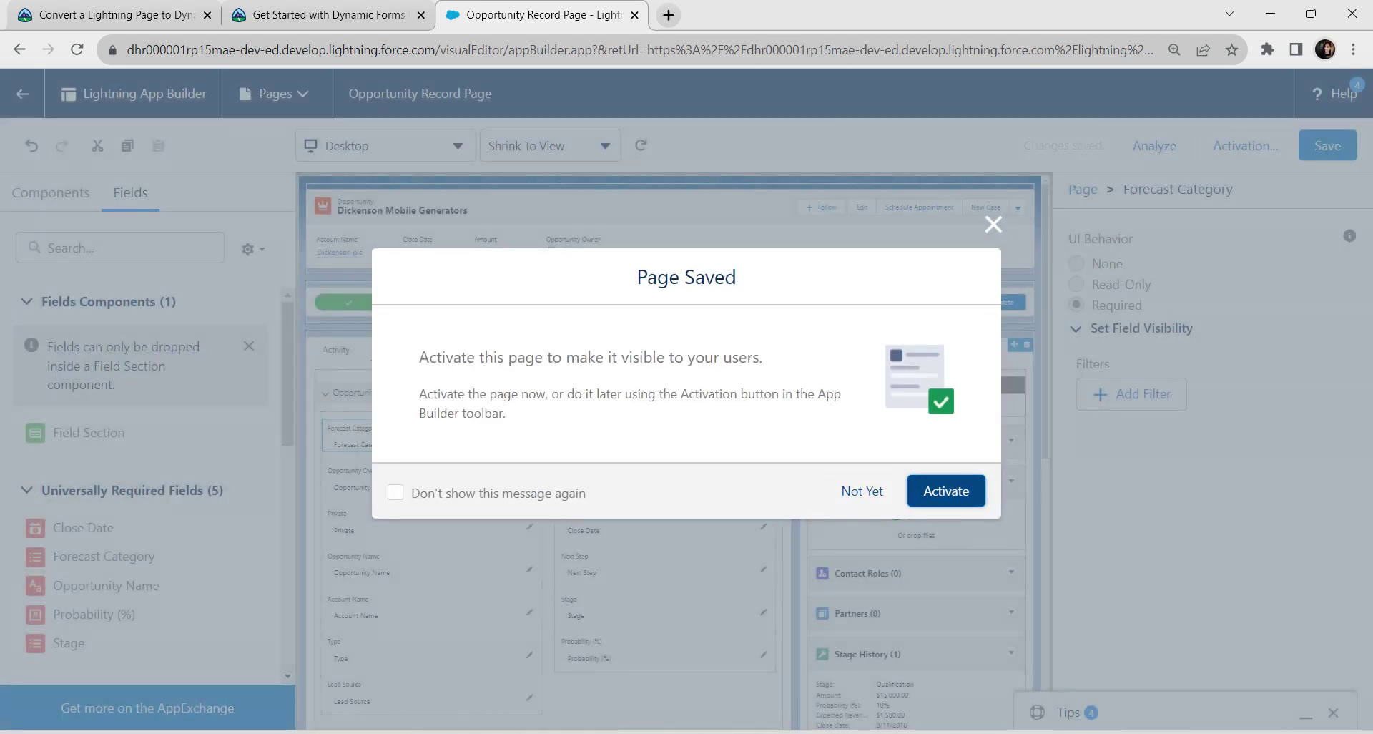
click(862, 491)
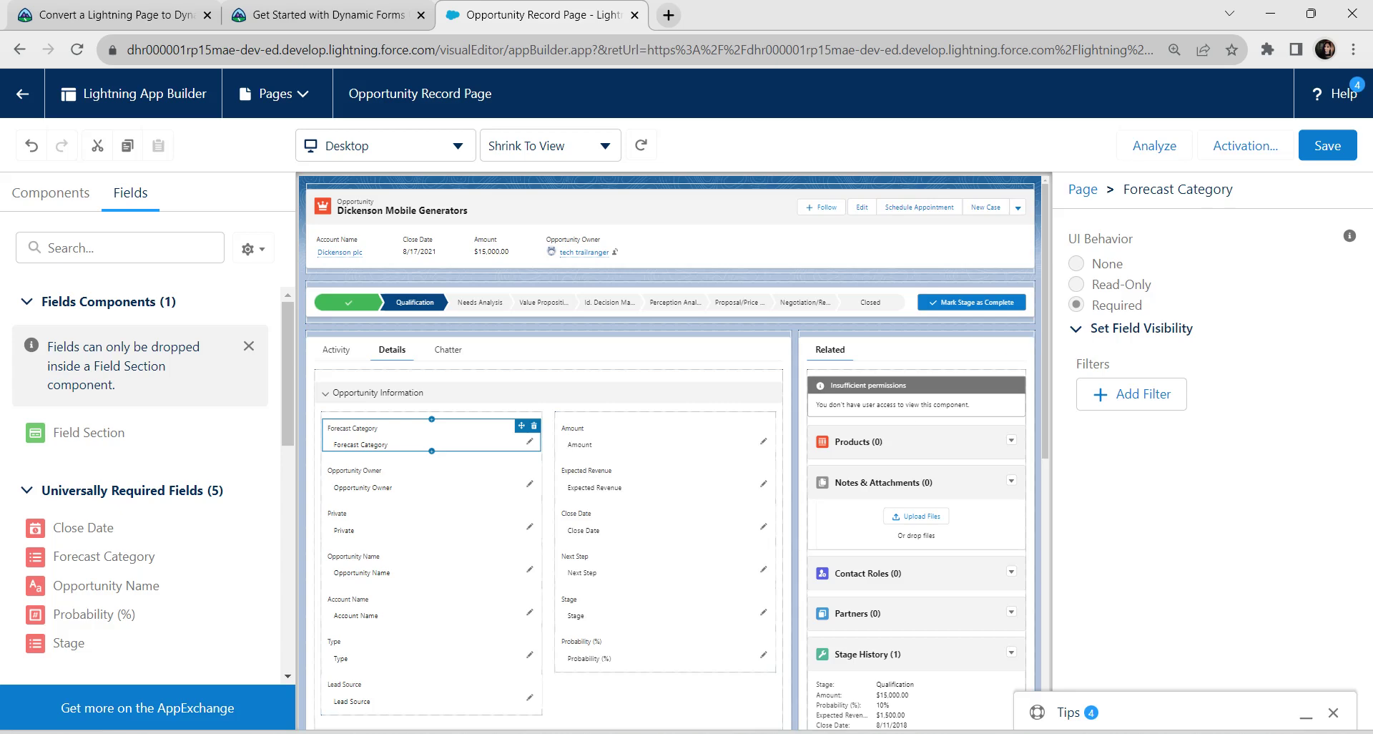
Collapse the Opportunity Information section and add a fourth tab to the component holding Activity, Details and Chatter
click(548, 392)
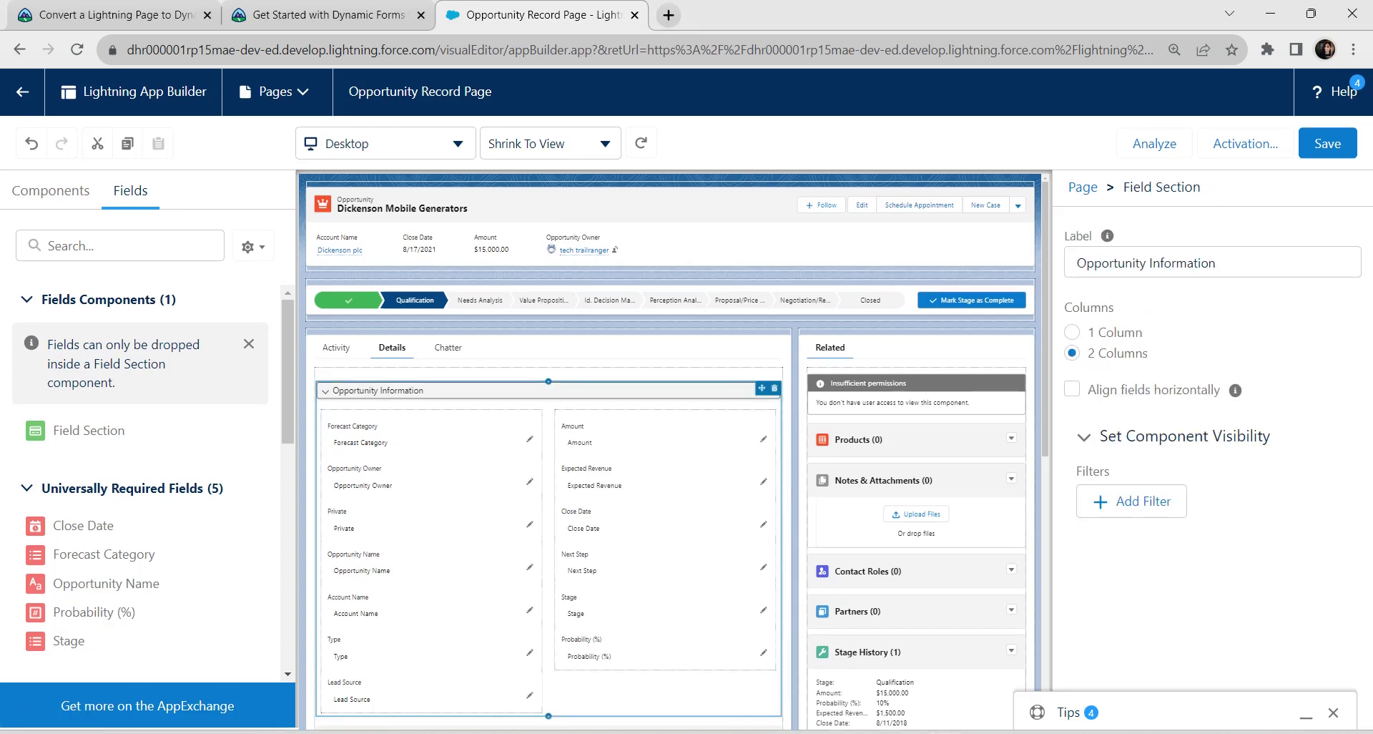
click(326, 391)
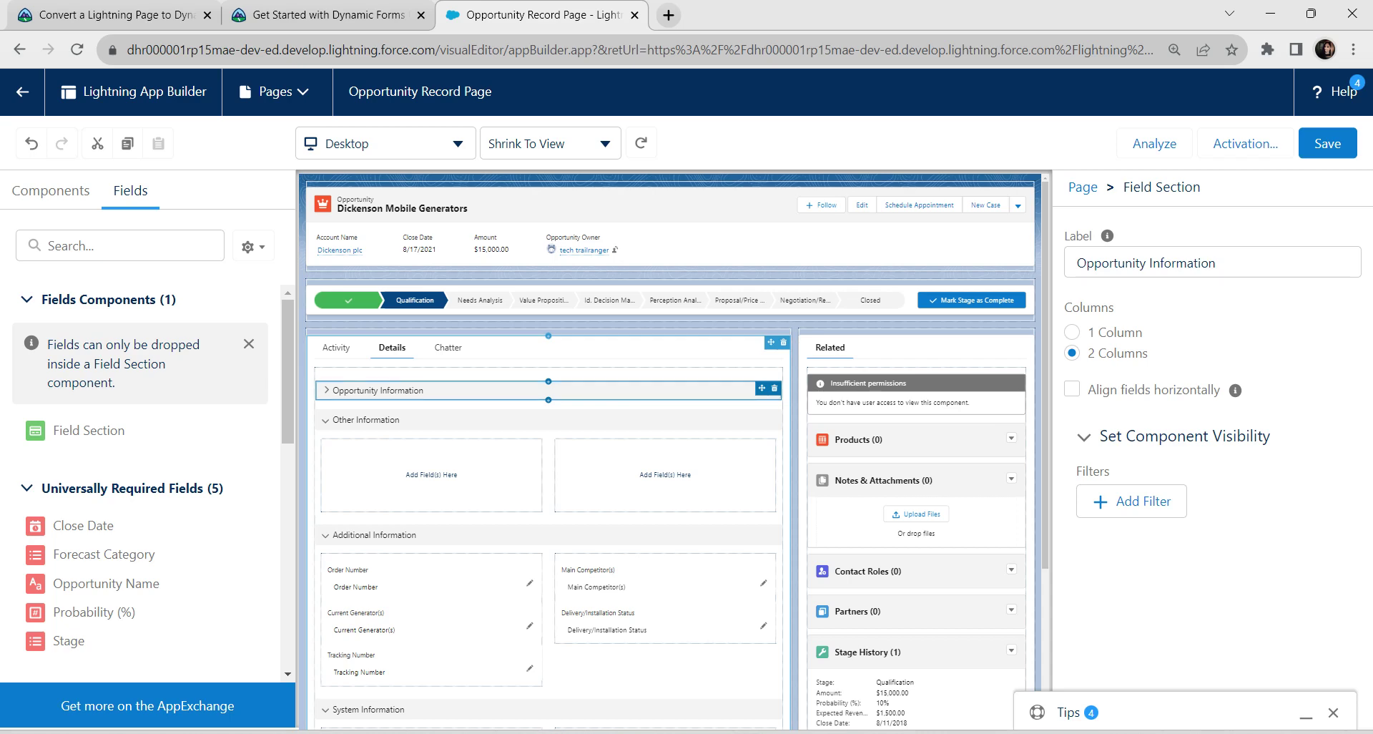
click(392, 347)
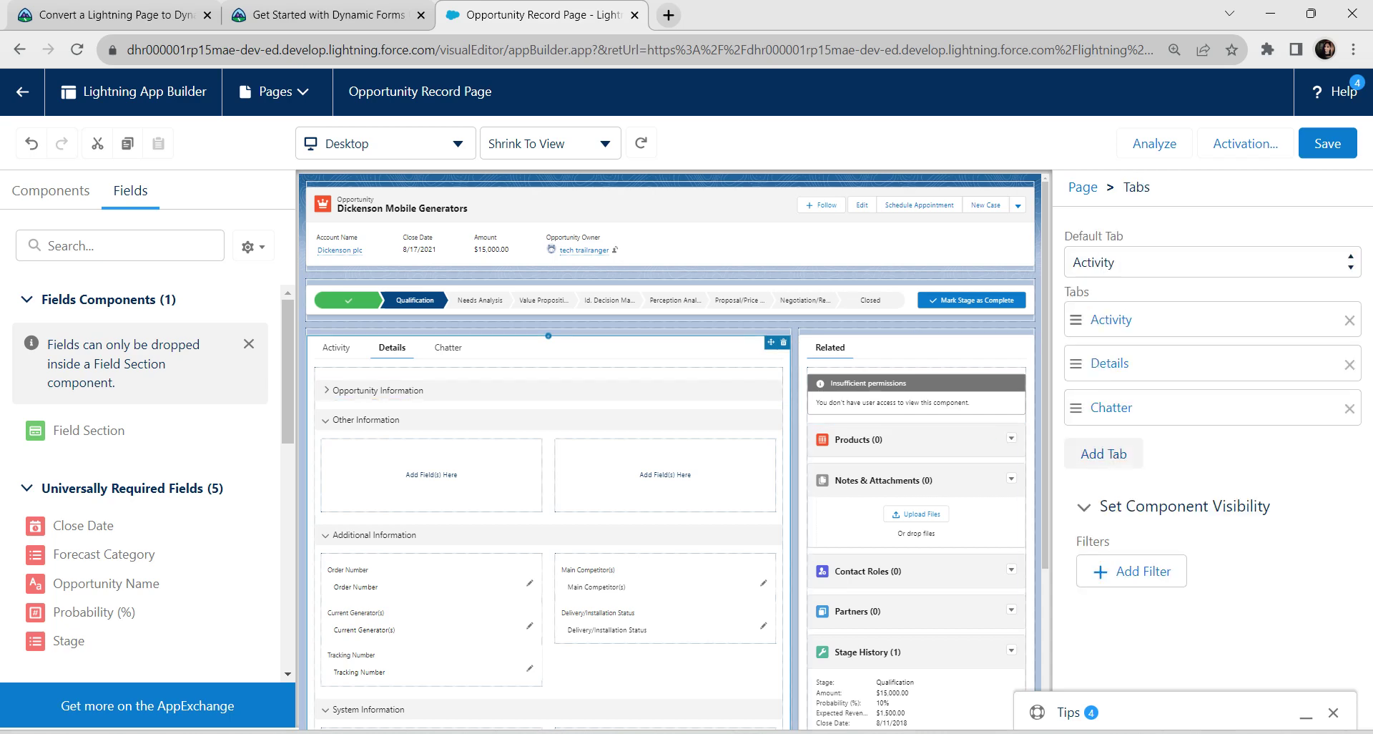
click(1104, 453)
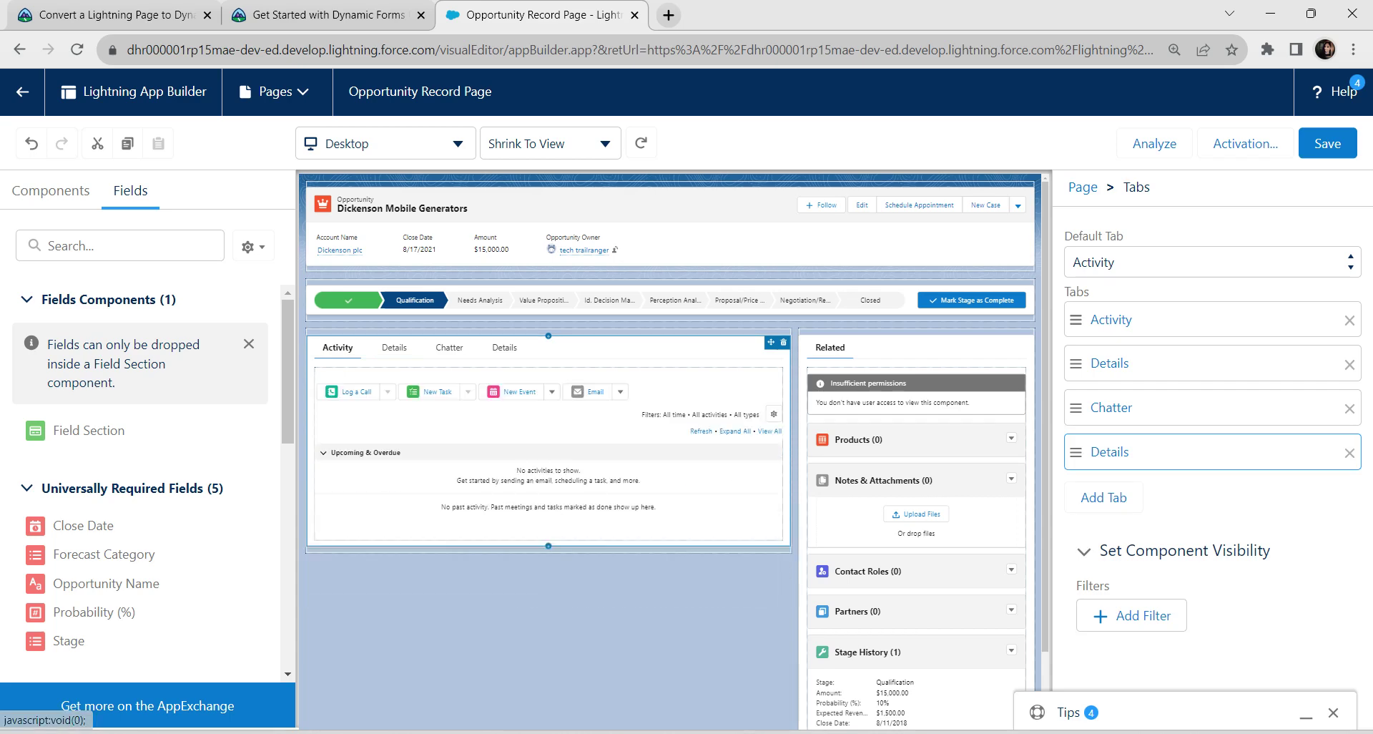
Switch the label type of the newly added second Details tab to Custom
click(1103, 451)
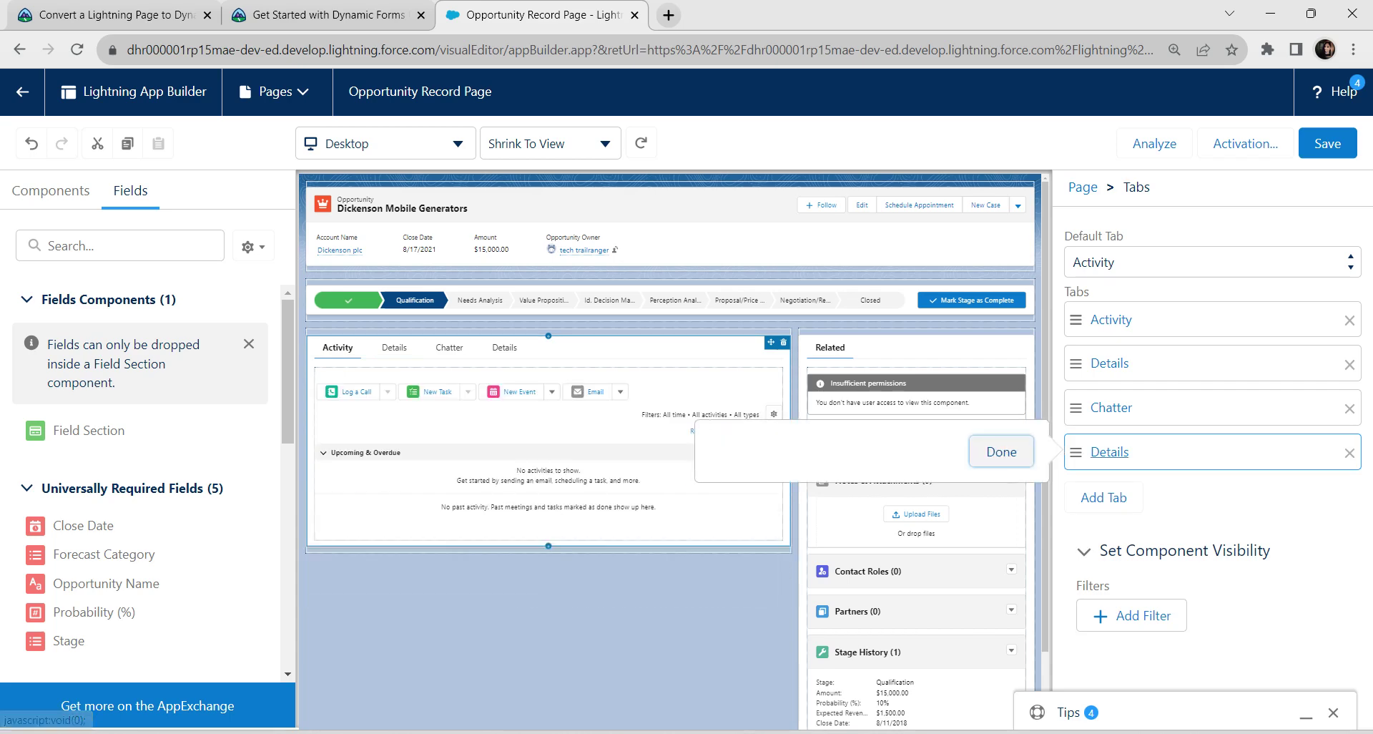
click(872, 478)
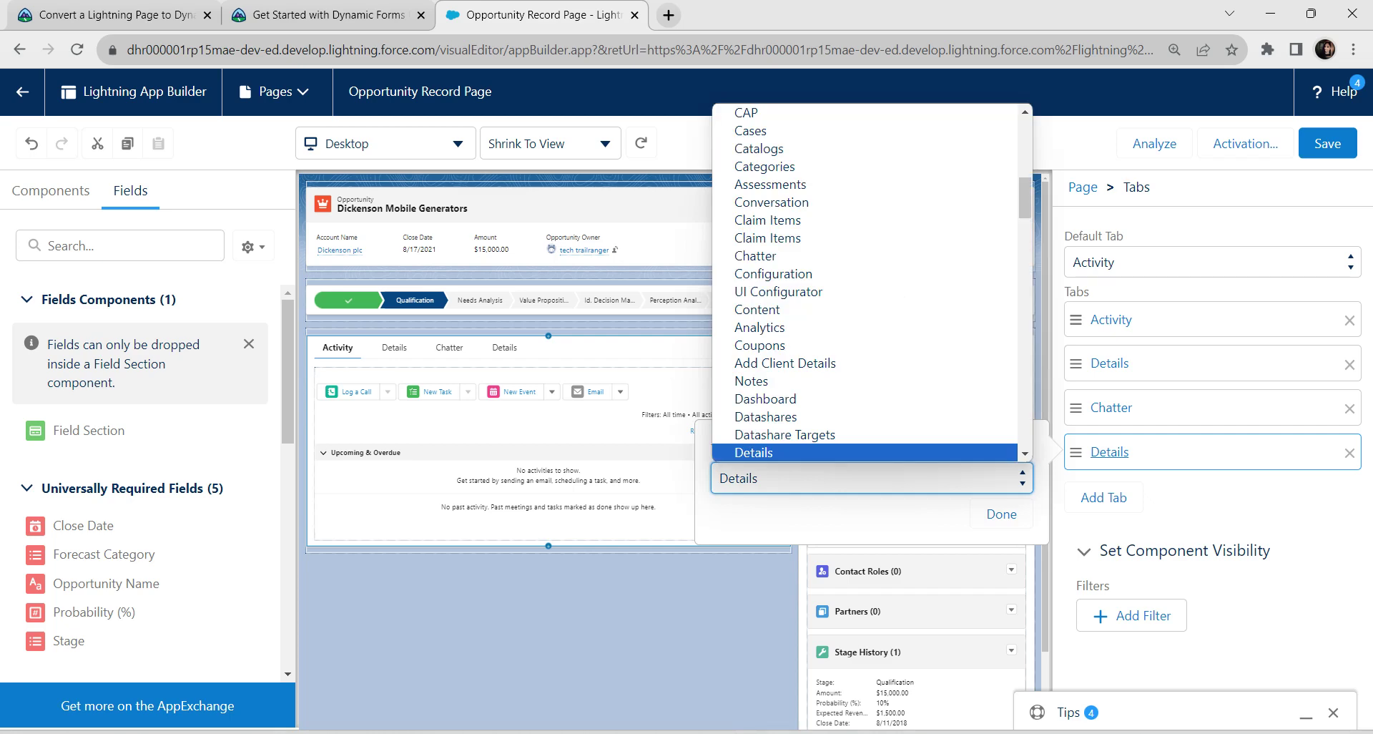
key(Down)
key(Down)
key(Down)
key(Down)
key(Down)
key(Down)
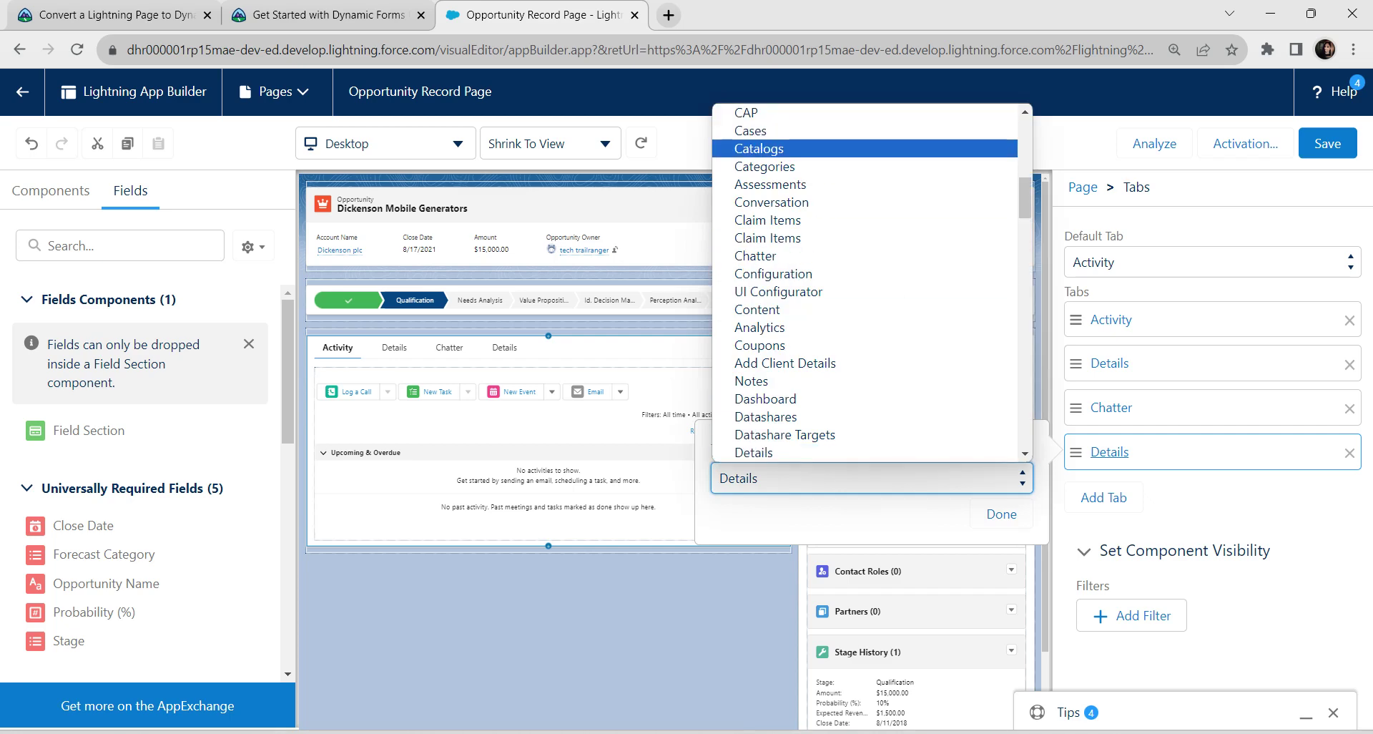
drag(1025, 198, 1025, 115)
key(Return)
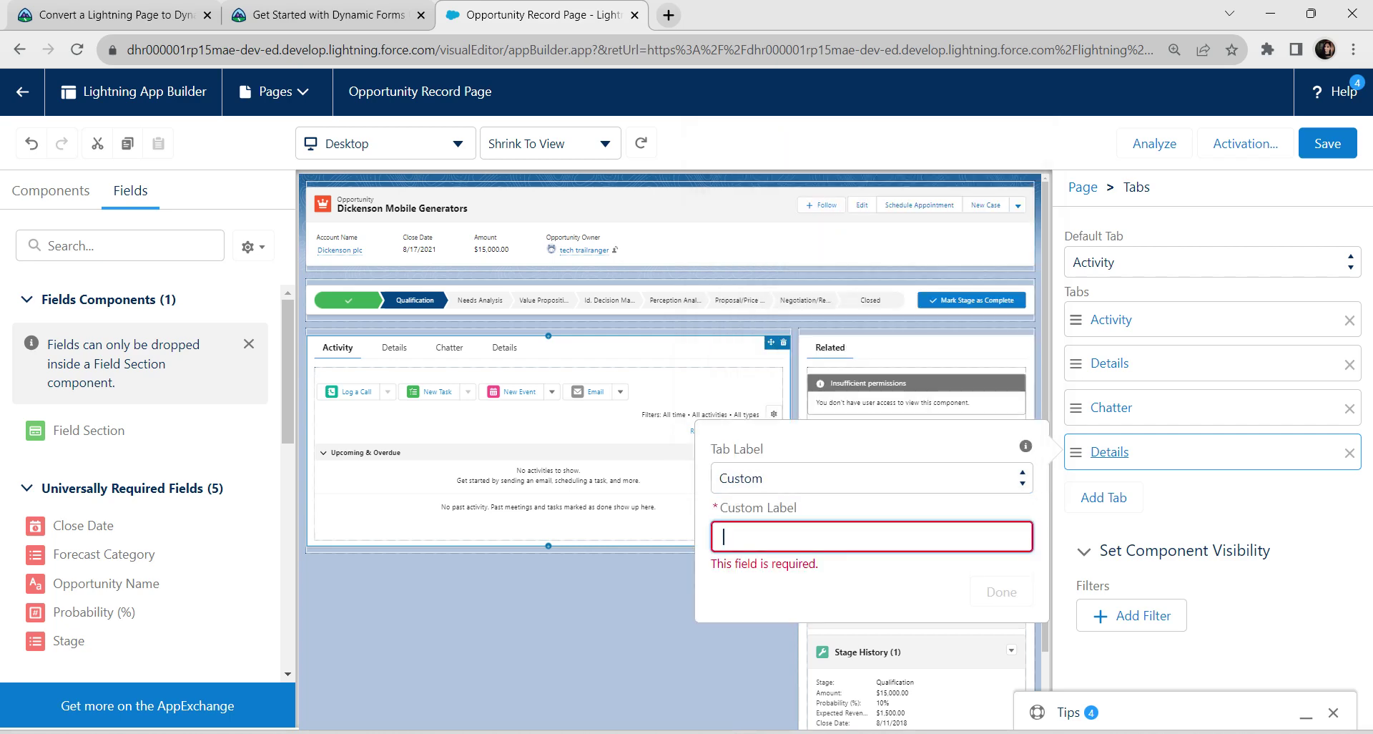
Copy the custom label text More Details from the Customize the Page instructions on the Trailhead project page
click(327, 14)
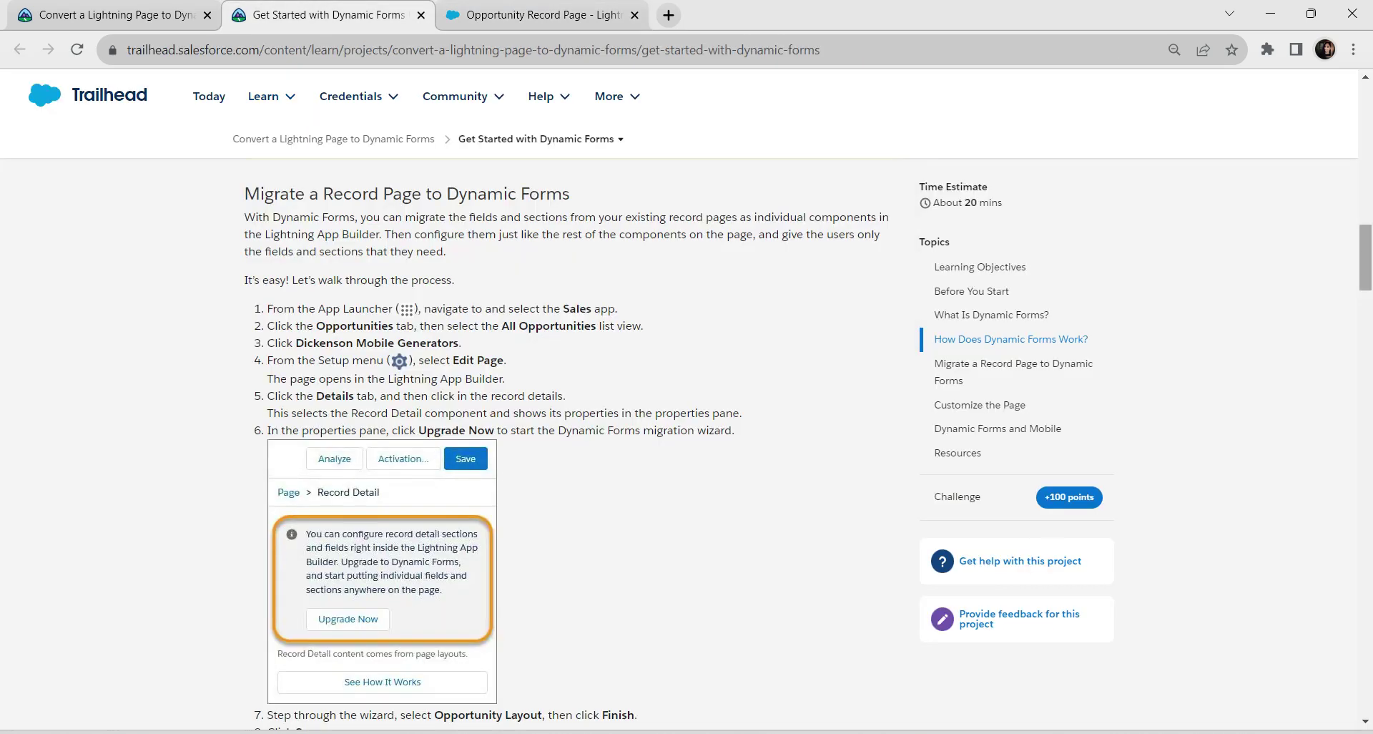
scroll(1366, 258, down, 3)
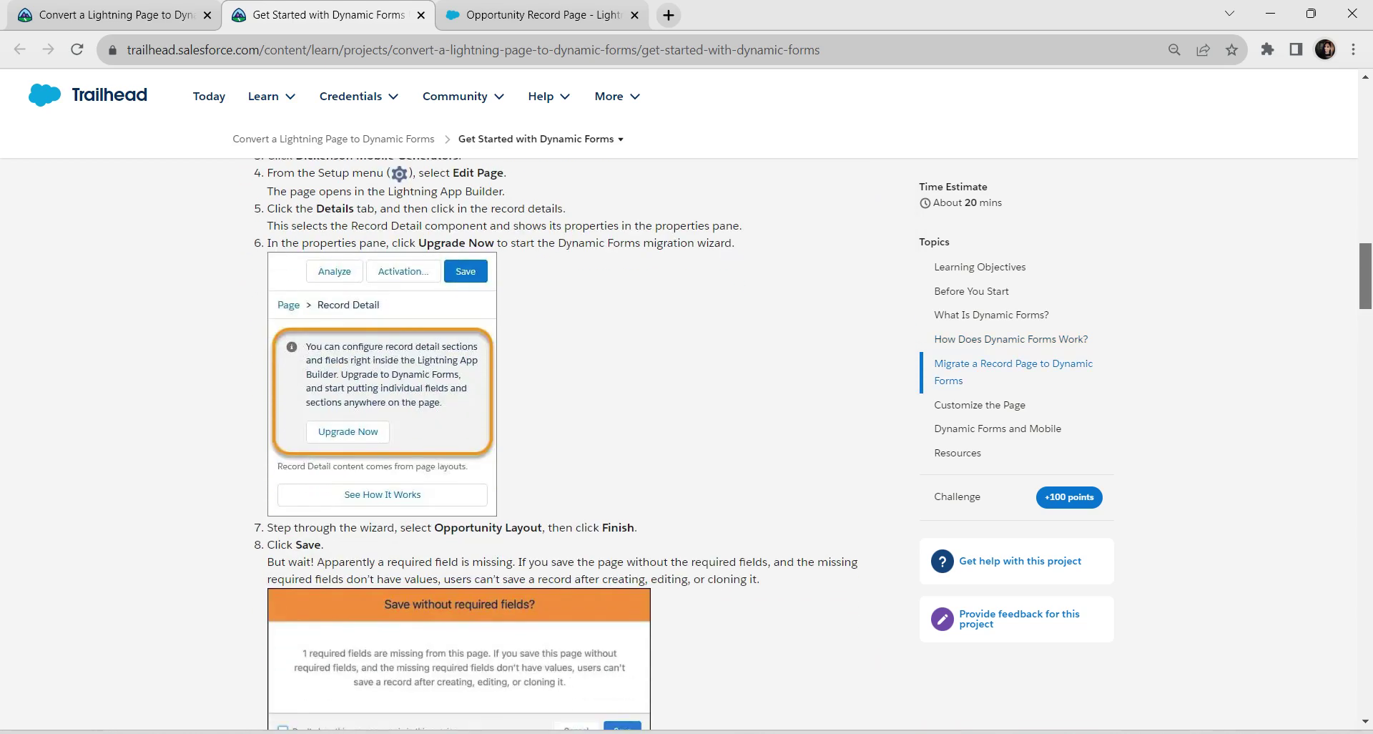
scroll(1366, 276, down, 7)
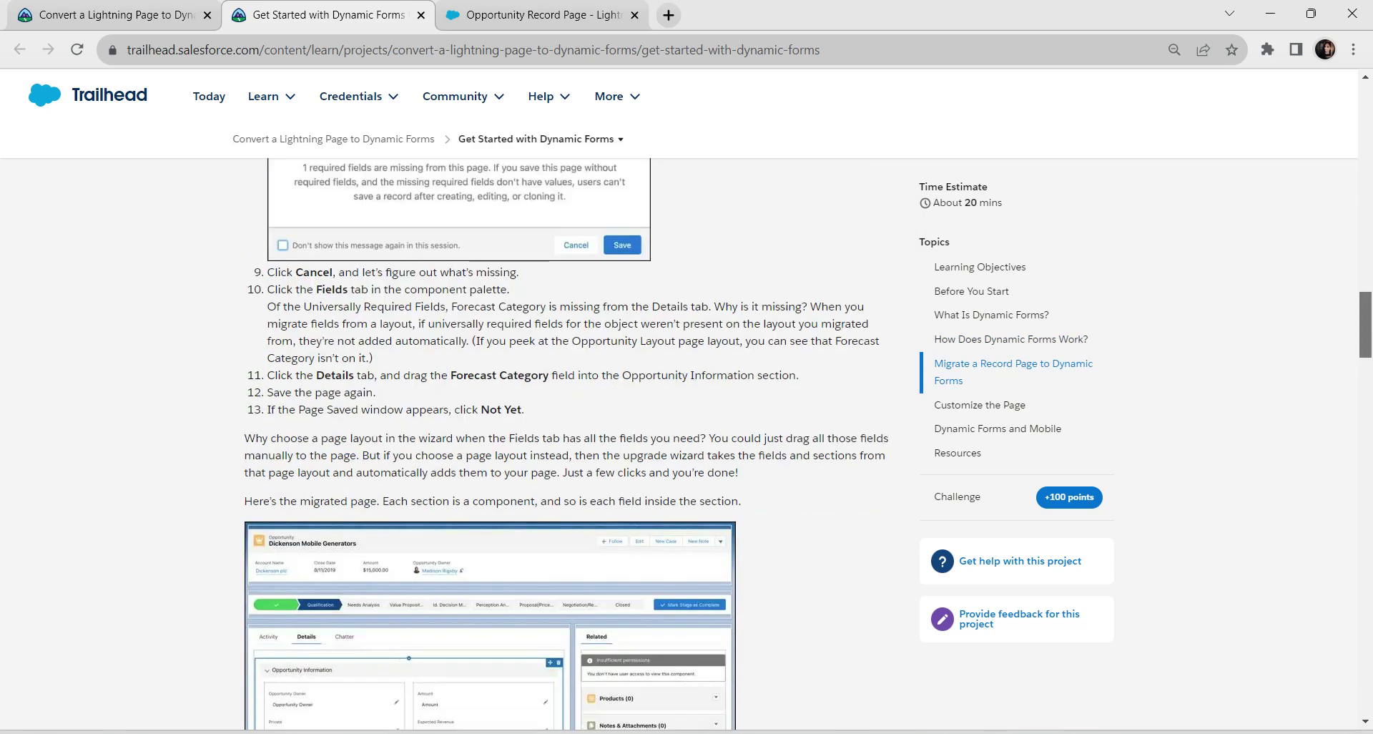
scroll(1366, 322, down, 10)
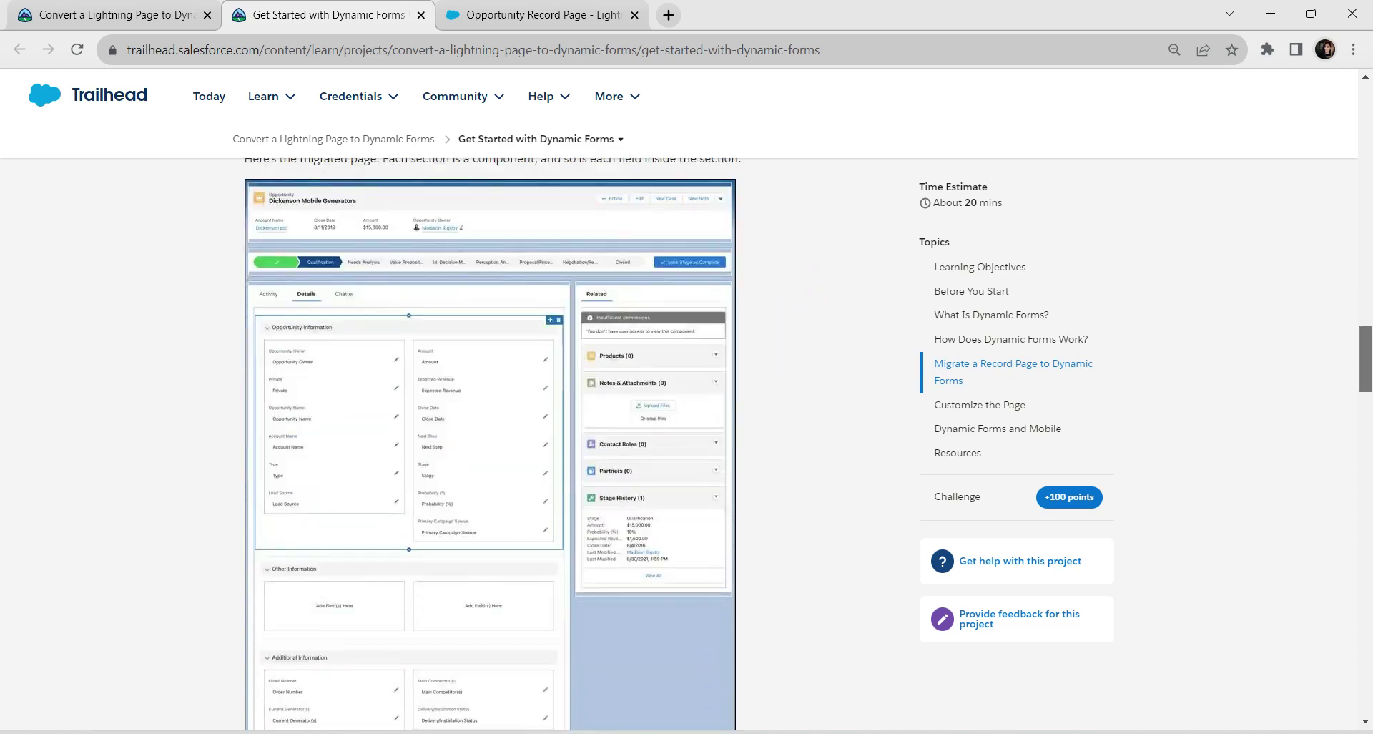
scroll(285, 575, down, 12)
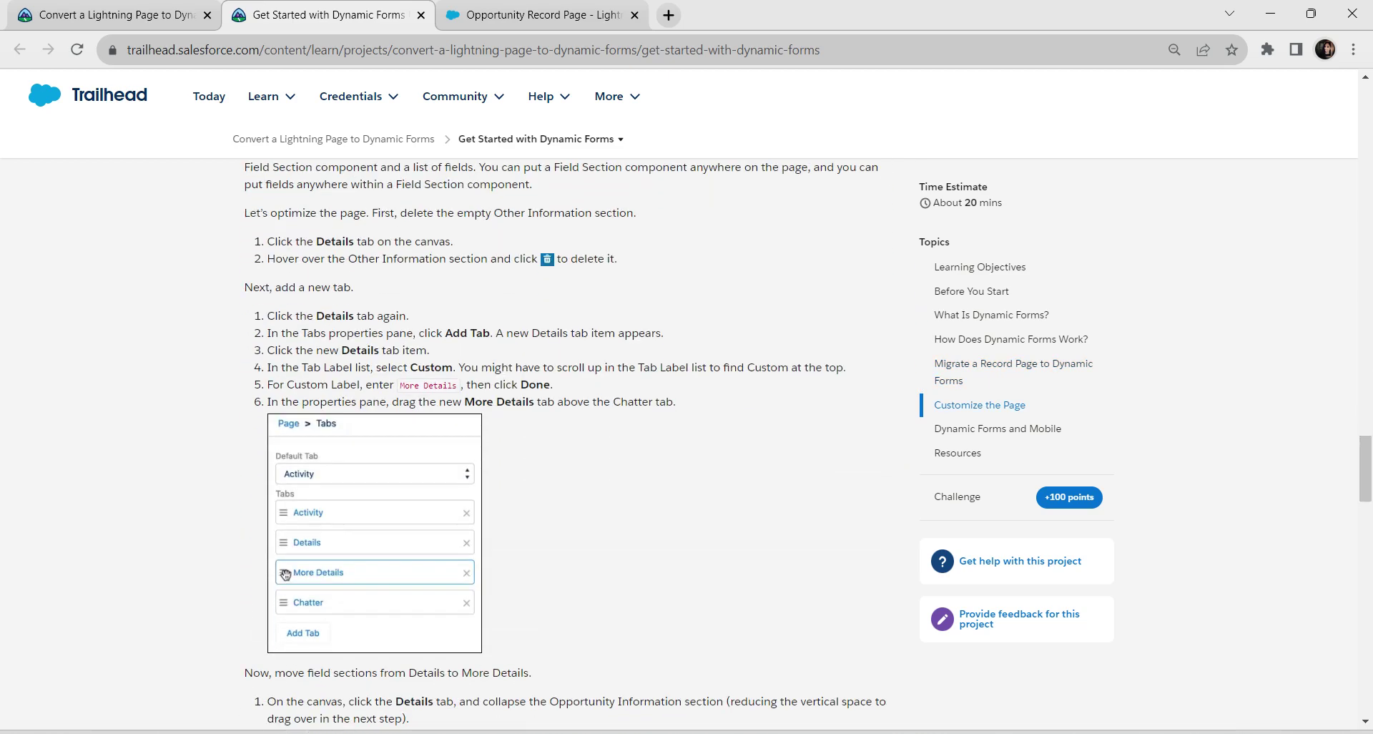
drag(399, 385, 458, 385)
key(ctrl+c)
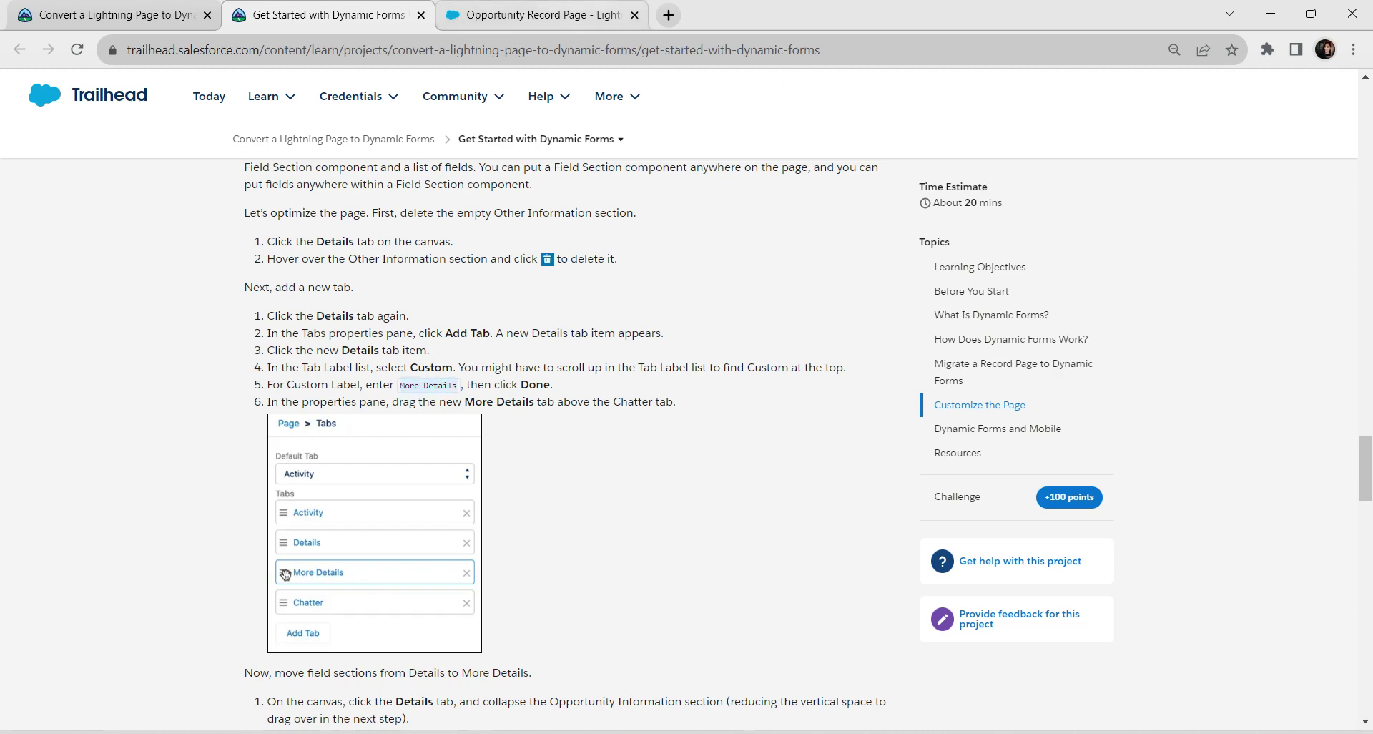
Back in Lightning App Builder, give the new tab the custom label More Details and move it above the Chatter tab
click(543, 15)
key(ctrl+v)
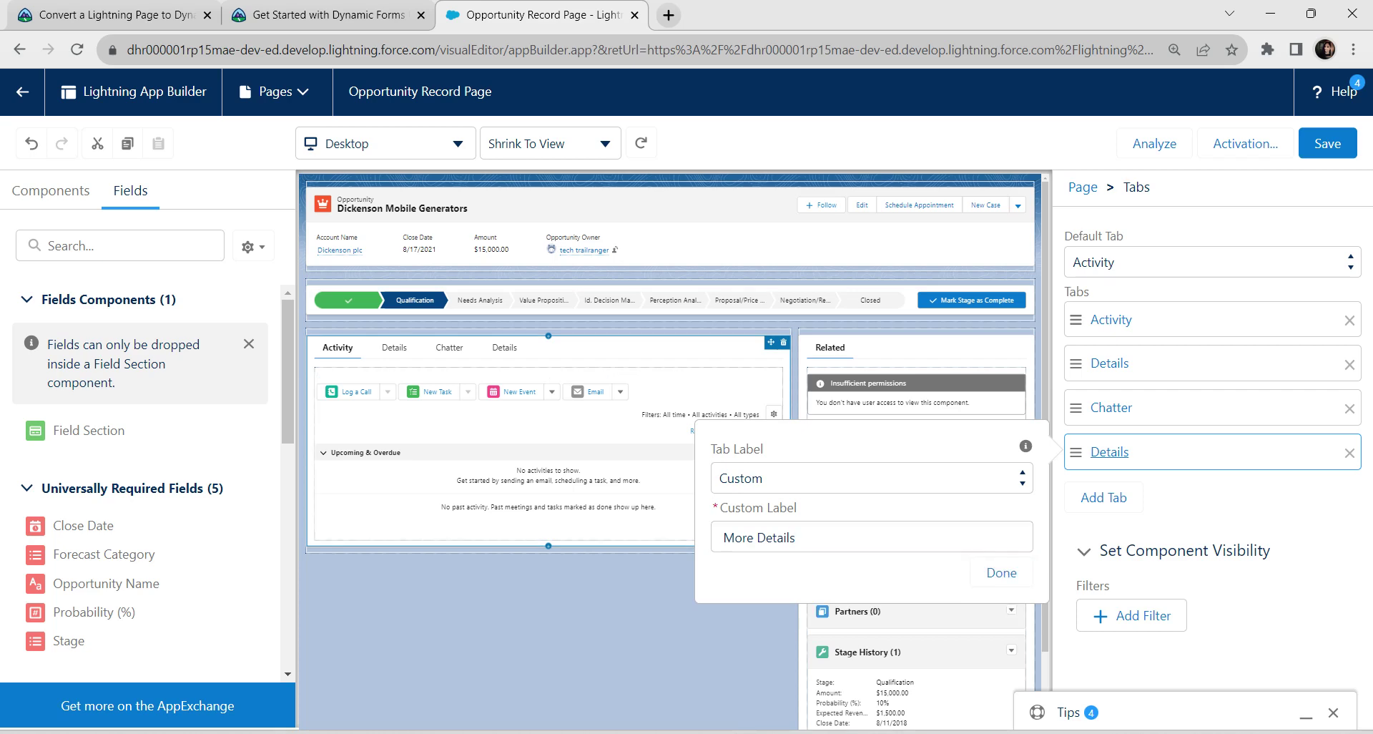
click(723, 538)
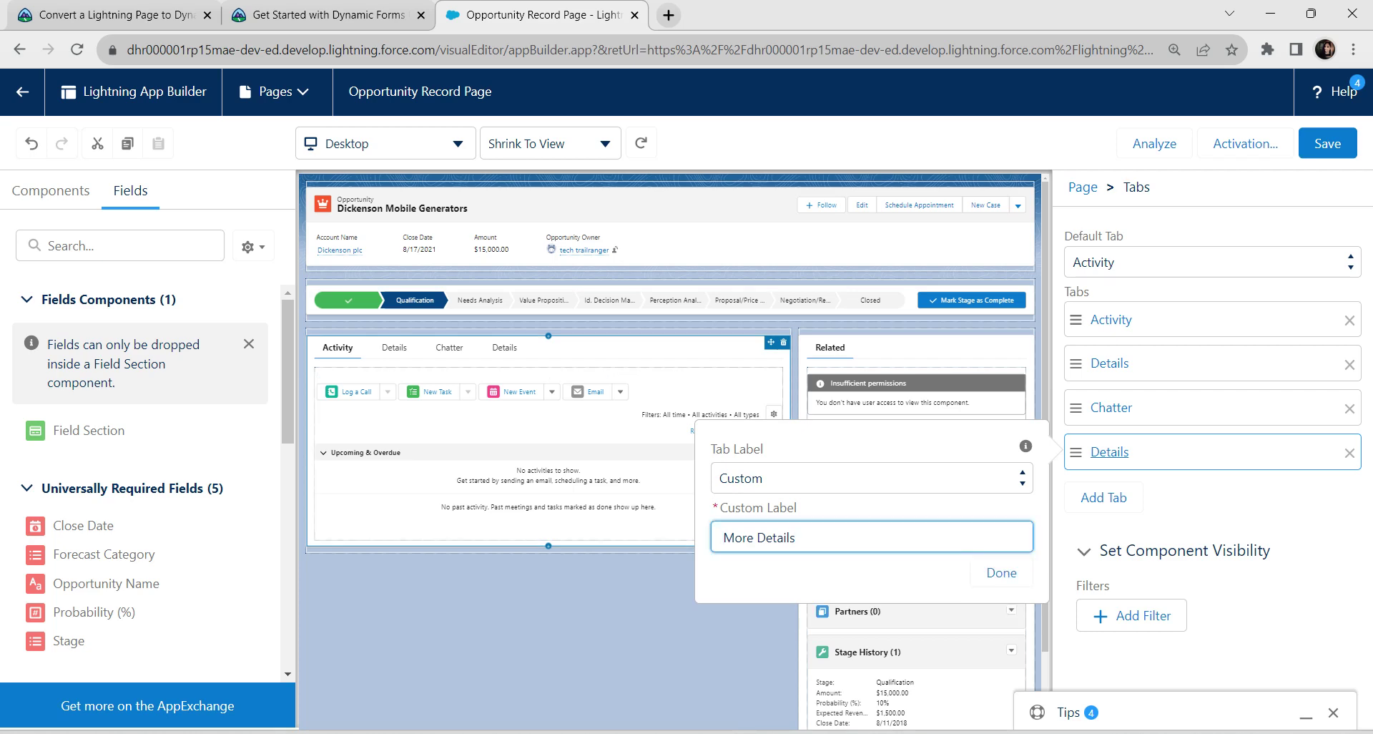
click(1002, 572)
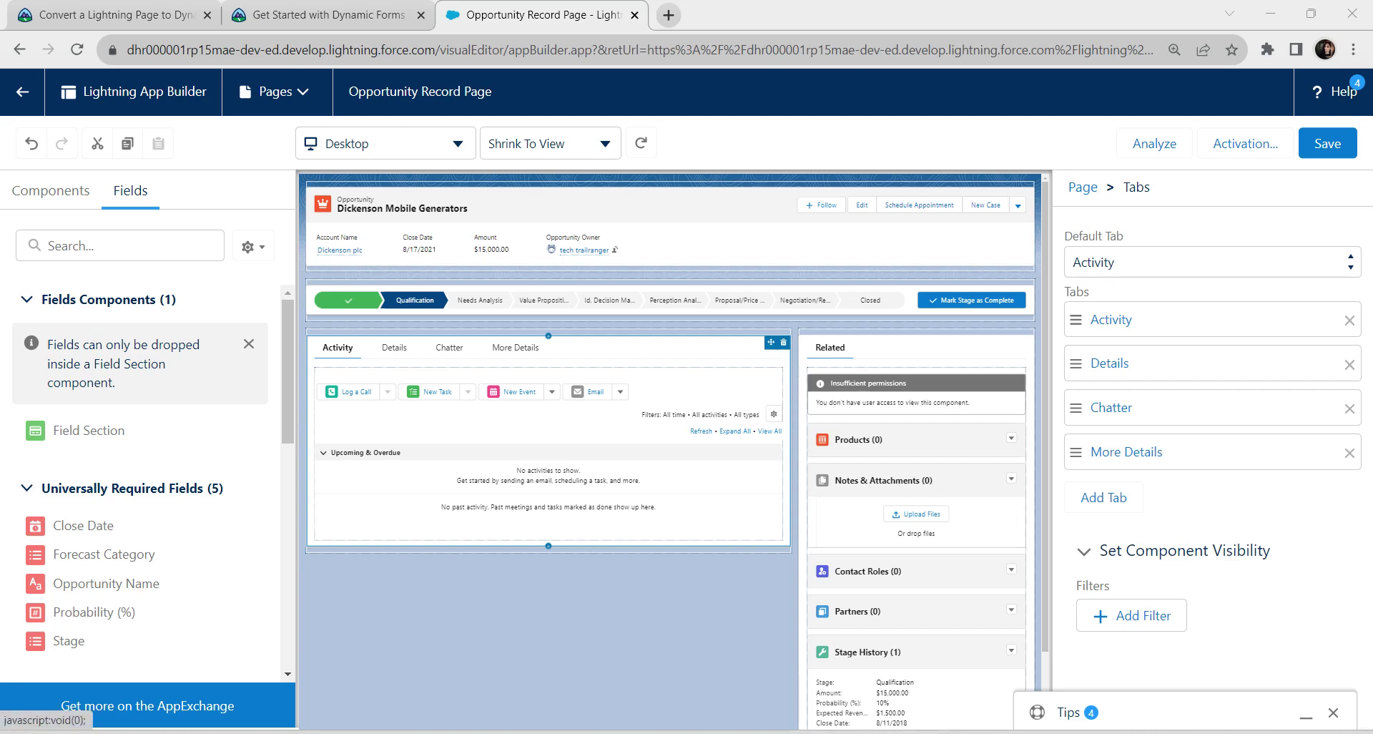
drag(1076, 452, 1076, 407)
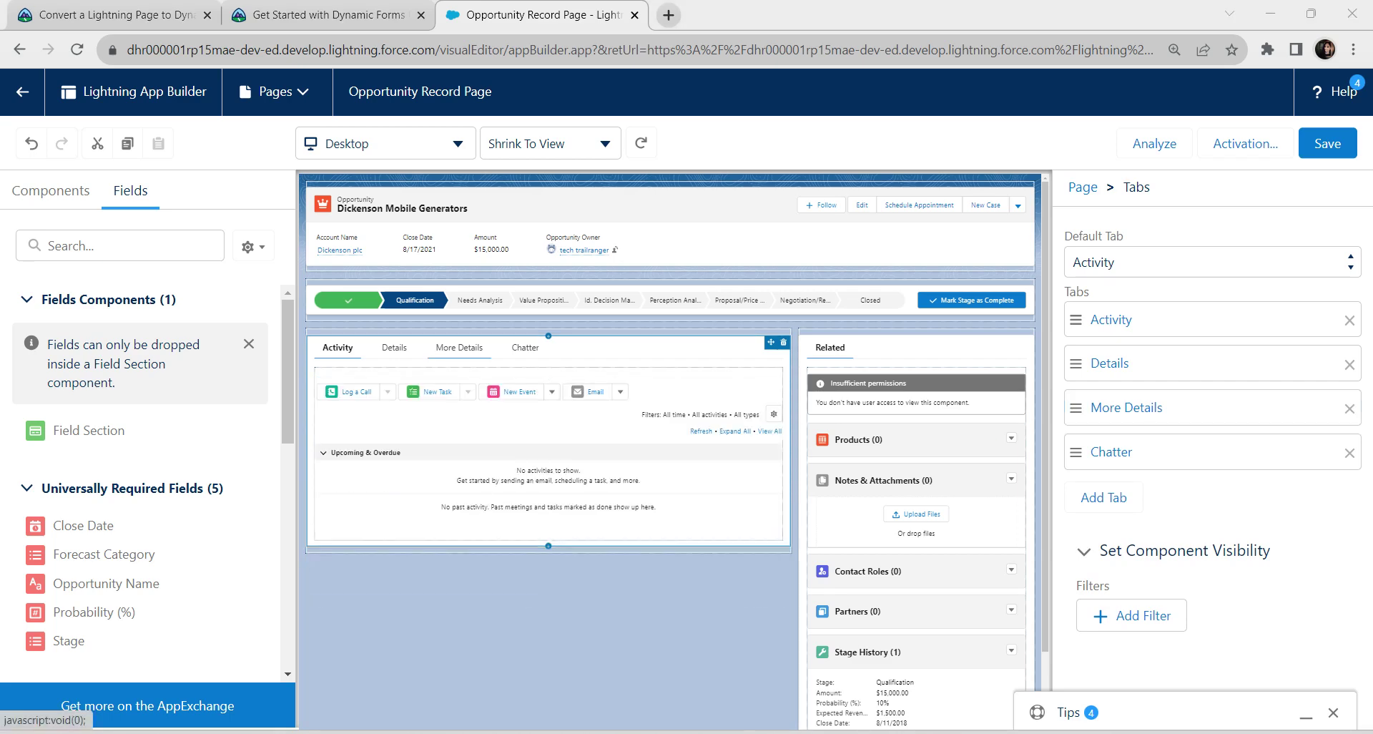
Move the Additional Information section from the Details tab into the empty More Details tab
click(459, 347)
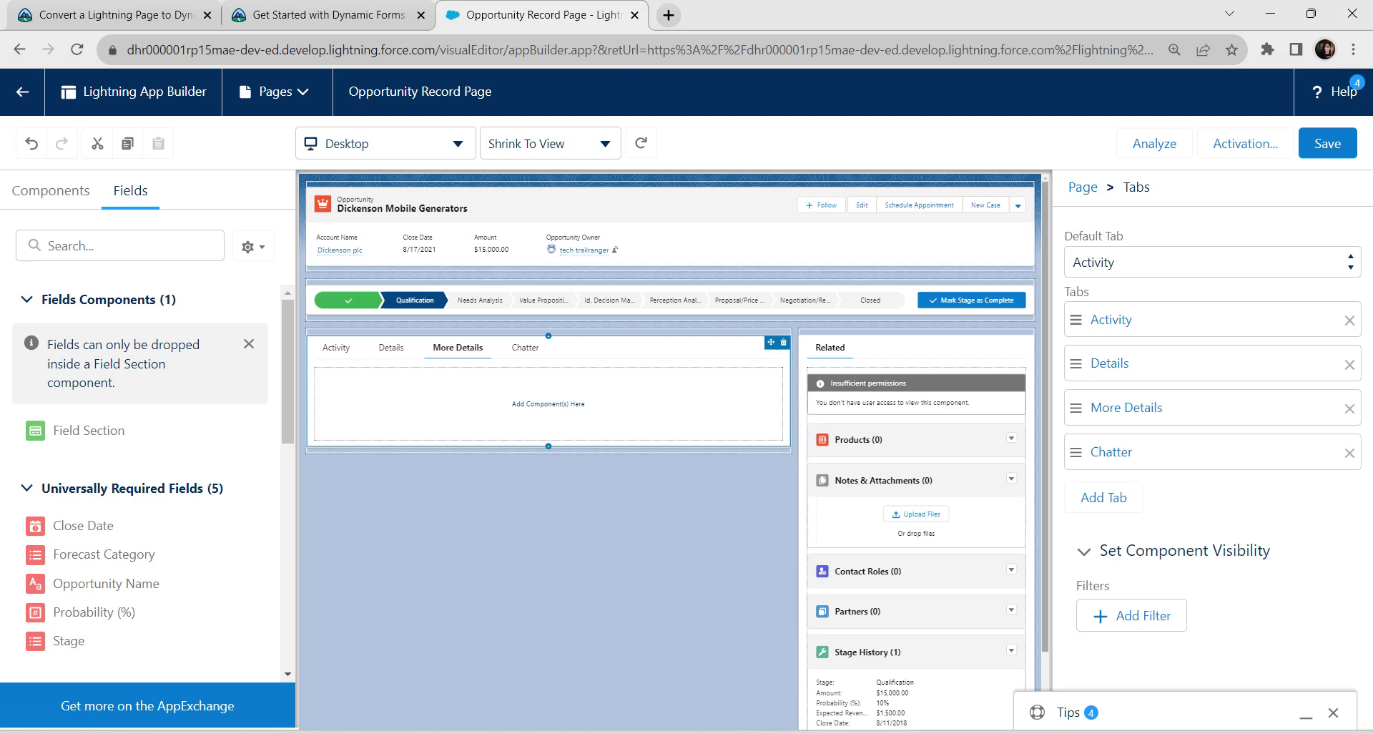
scroll(670, 429, down, 1)
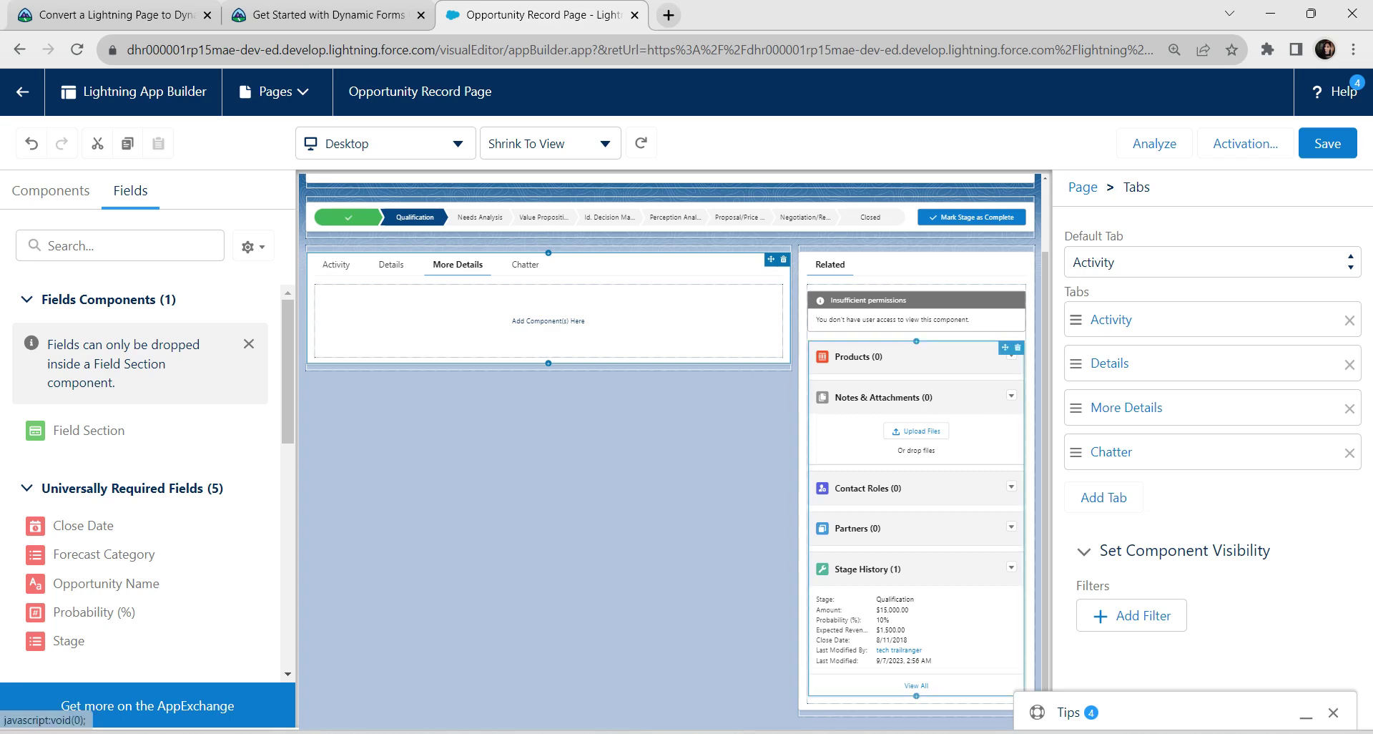
scroll(670, 429, up, 1)
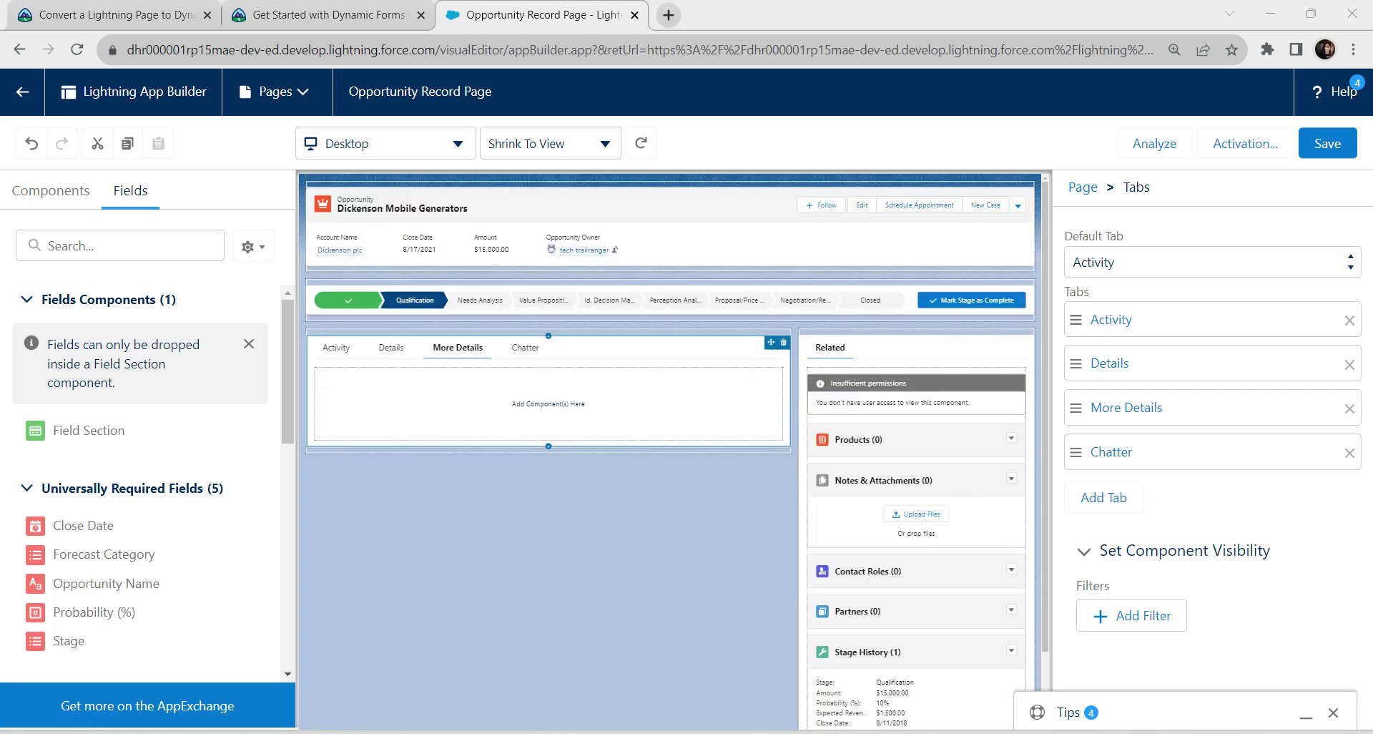
click(392, 348)
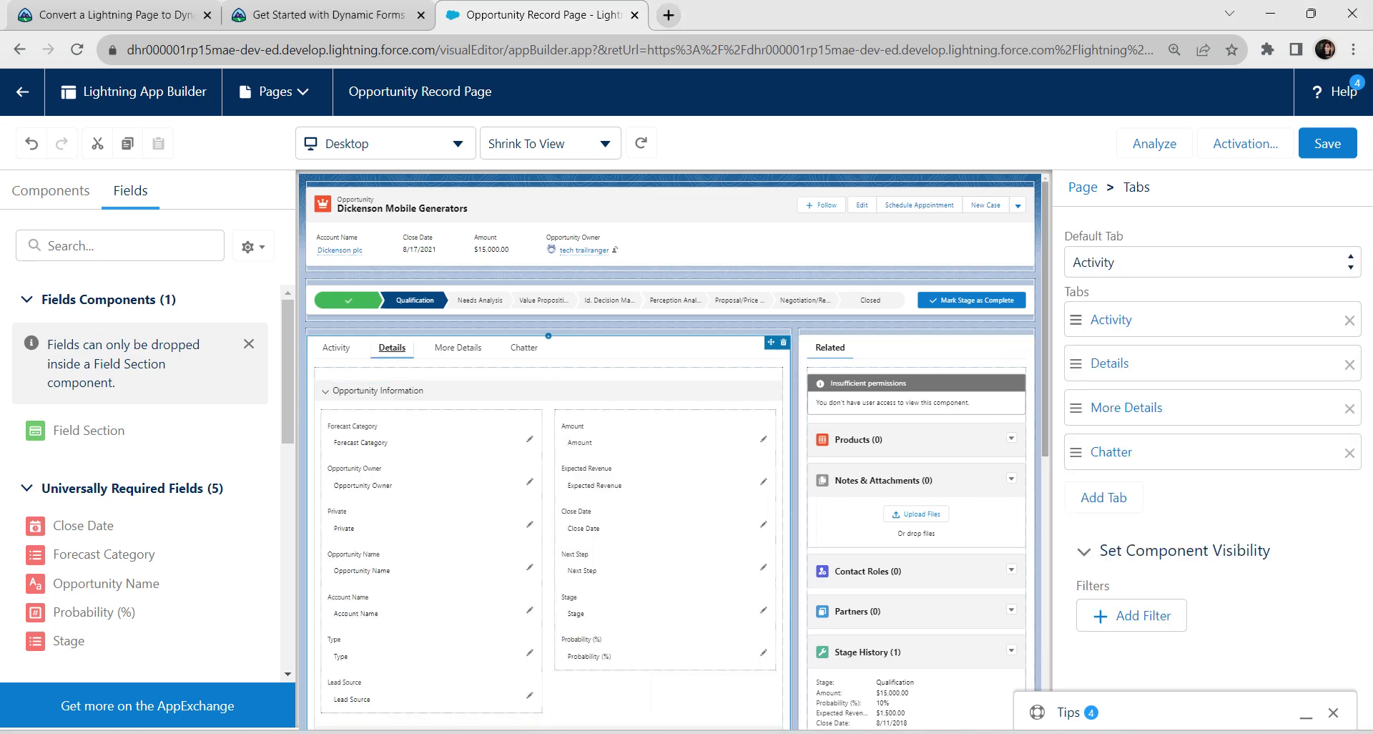
scroll(673, 450, down, 5)
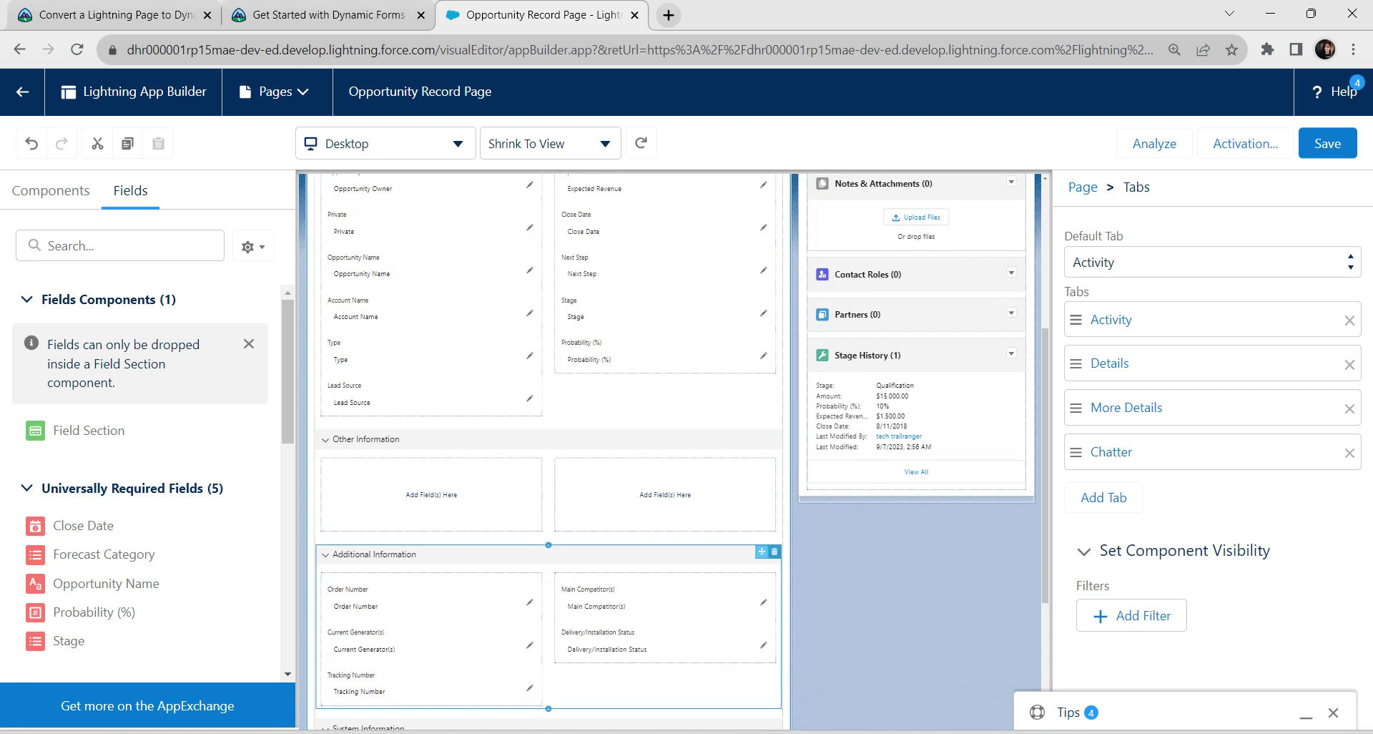
drag(762, 552, 753, 259)
drag(457, 234, 457, 221)
drag(753, 246, 752, 316)
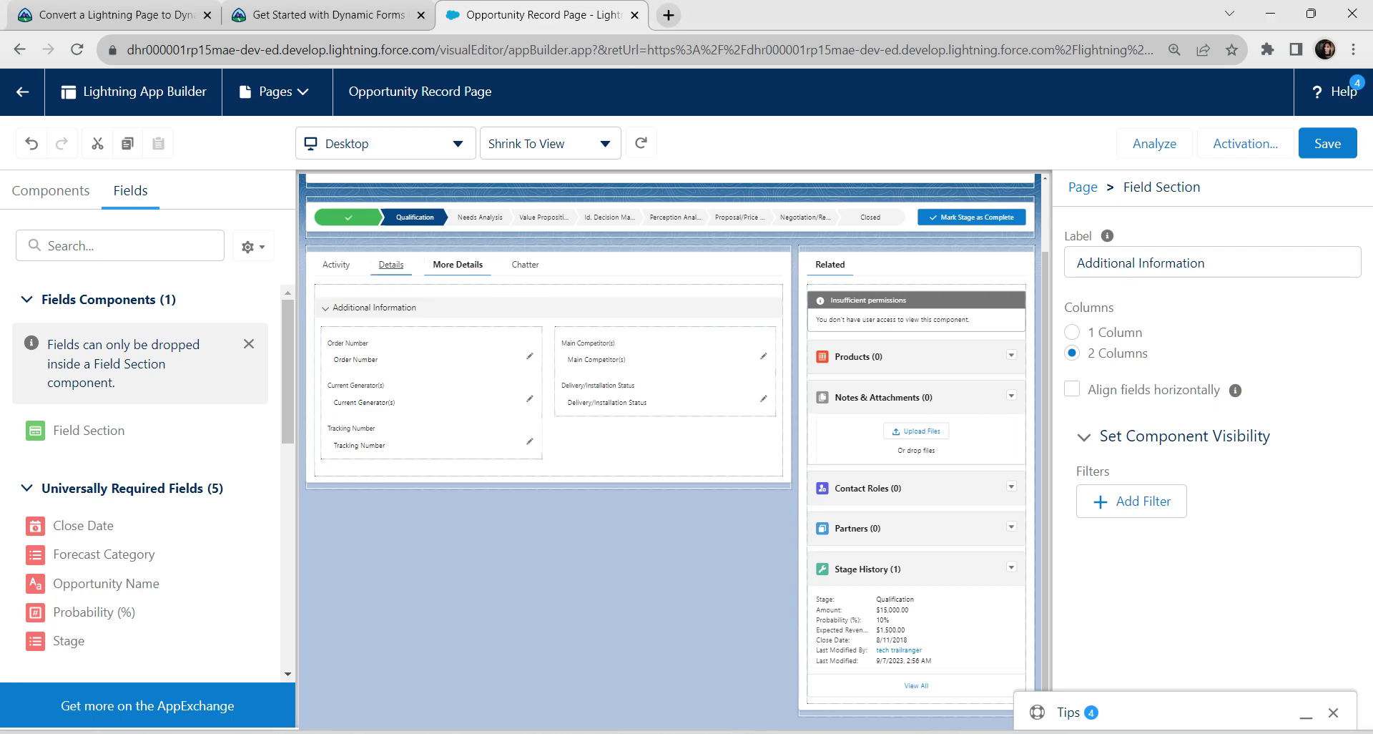
Move the Description Information section from the Details tab to the More Details tab, below Additional Information
click(391, 265)
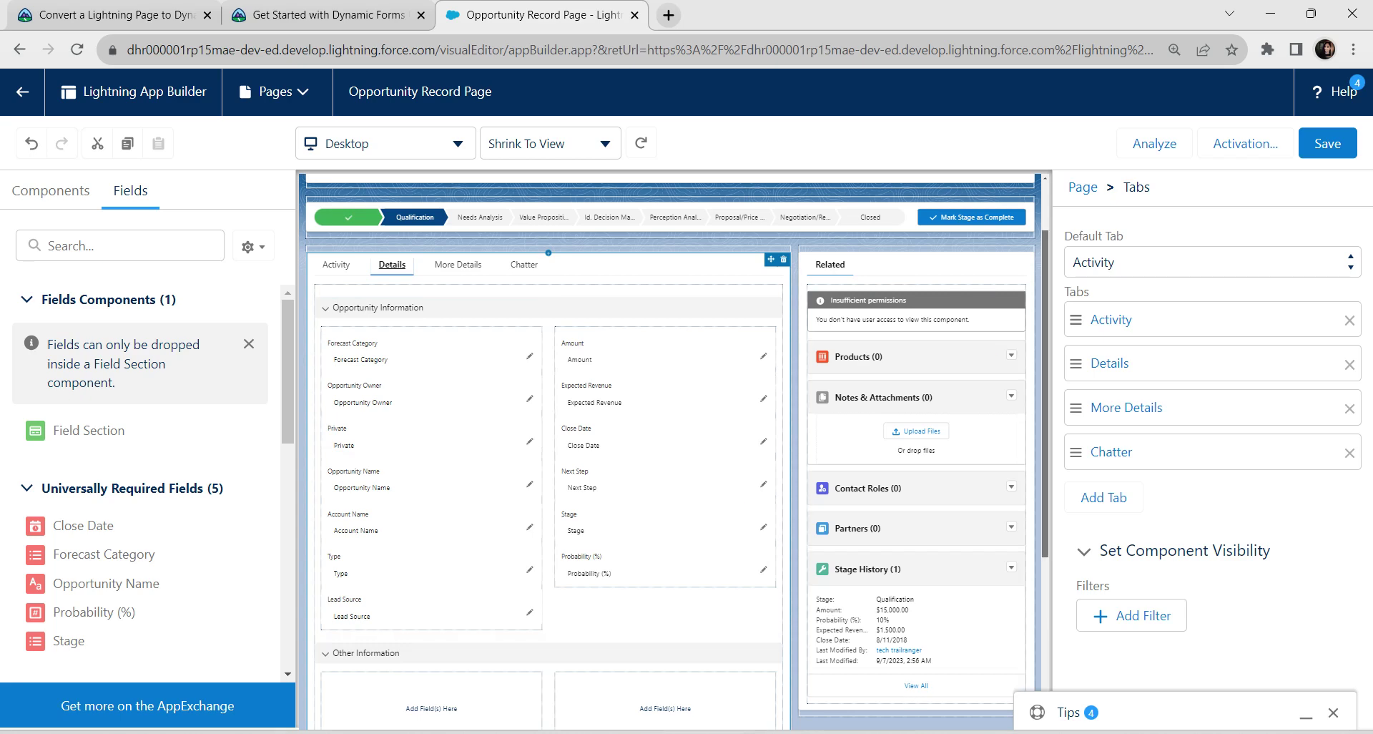
scroll(672, 451, down, 2)
scroll(673, 451, down, 1)
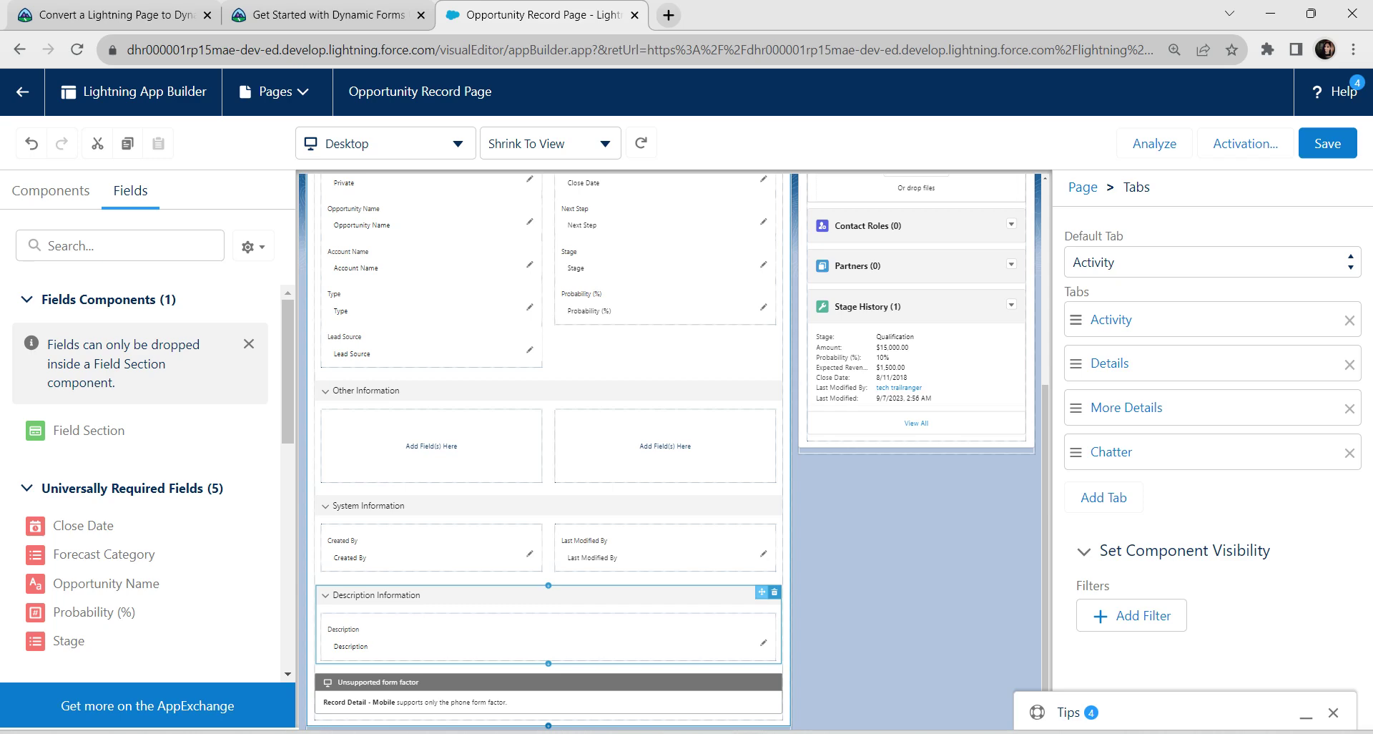
drag(762, 591, 754, 486)
click(1083, 187)
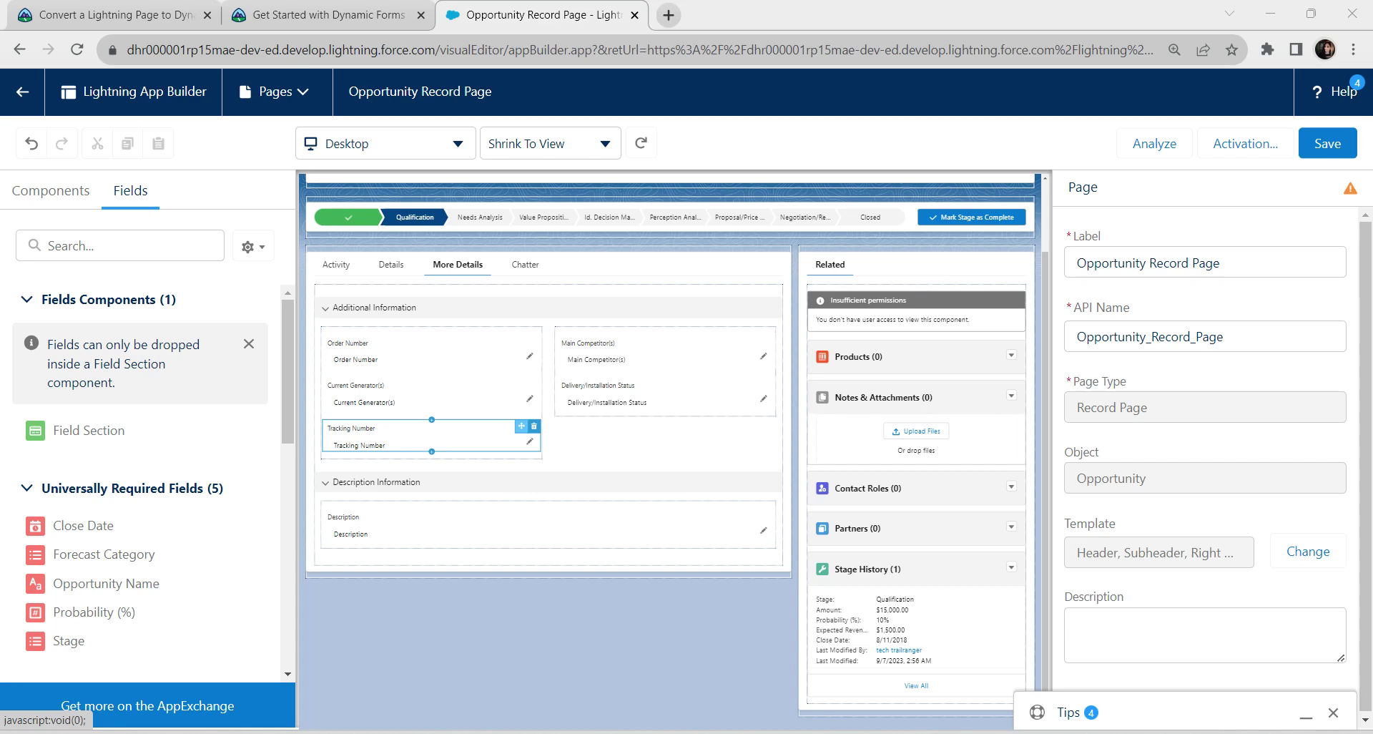
Move the Tracking Number field below Delivery/Installation Status in the second column of the Additional Information section
click(548, 308)
click(430, 435)
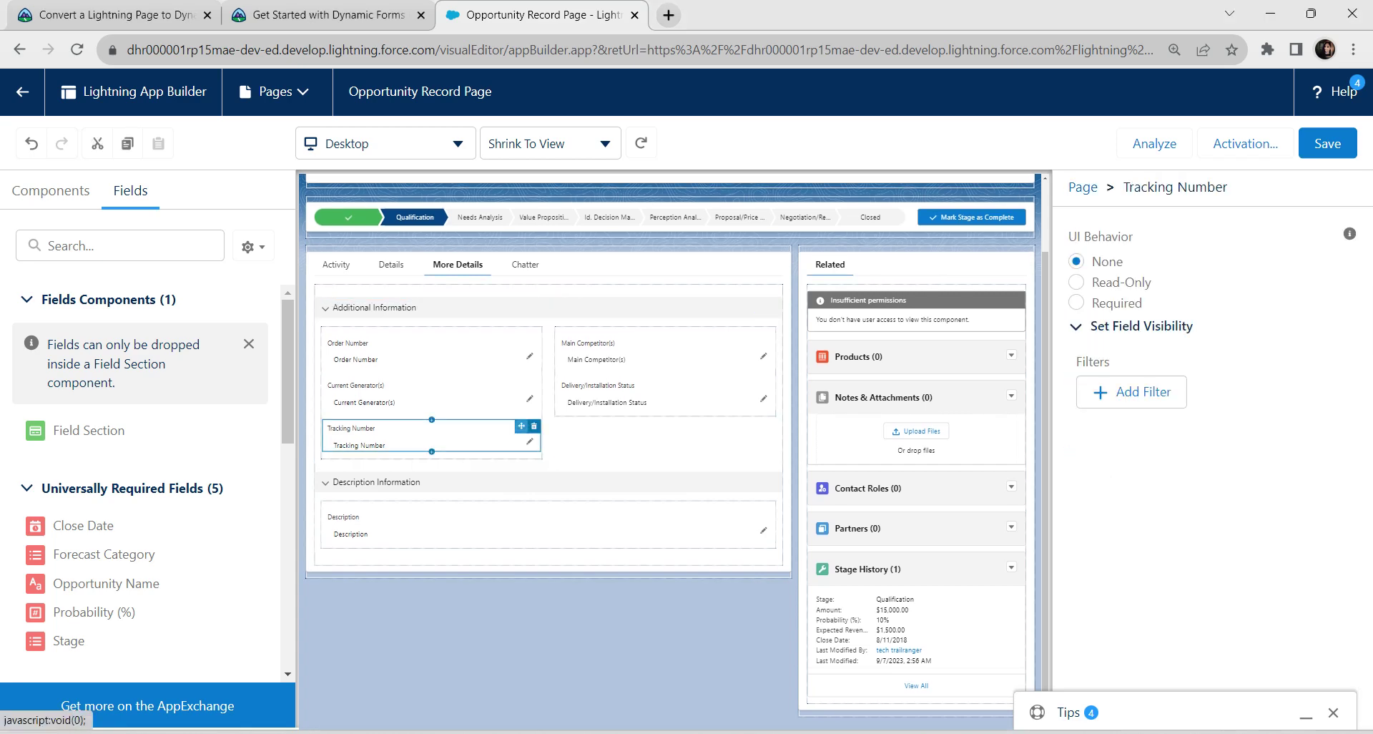
drag(521, 426, 758, 417)
drag(665, 433, 665, 433)
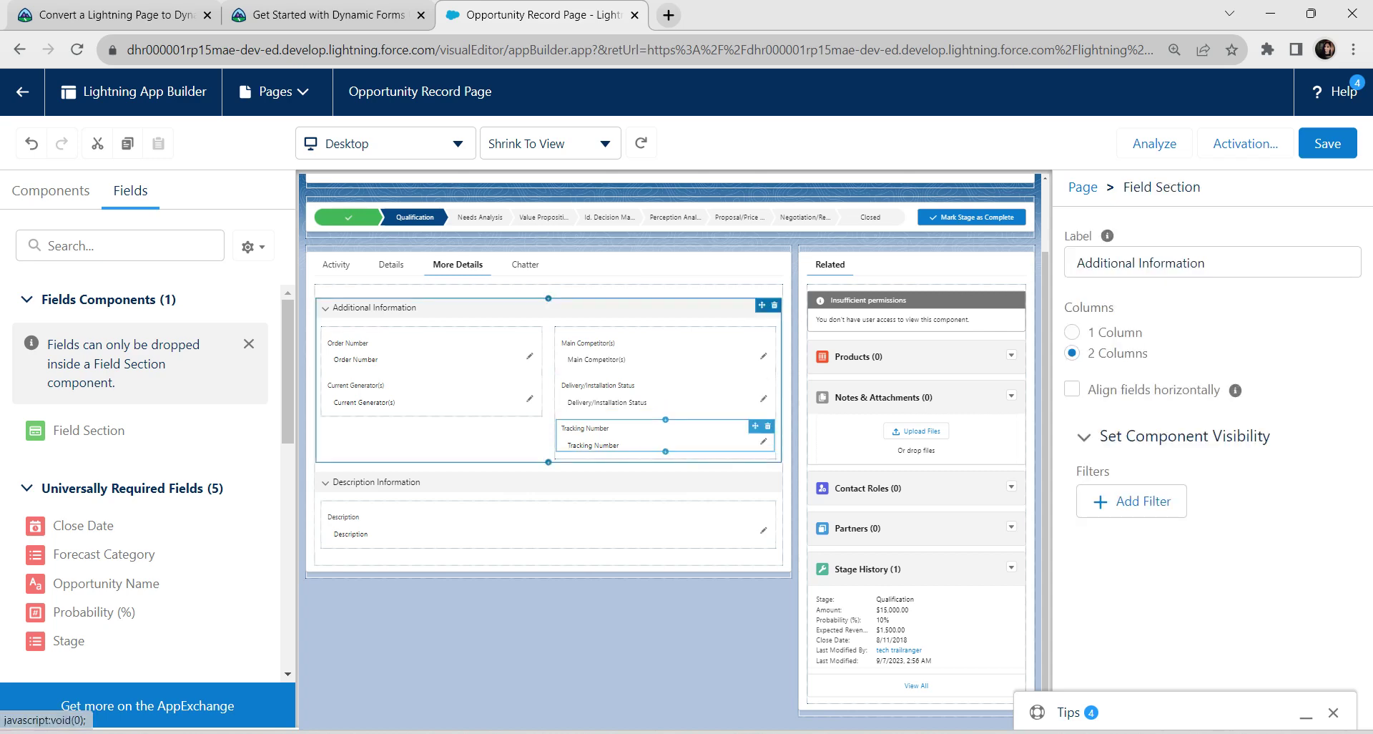
Rename the Description Information section on the More Details tab to Description
click(665, 524)
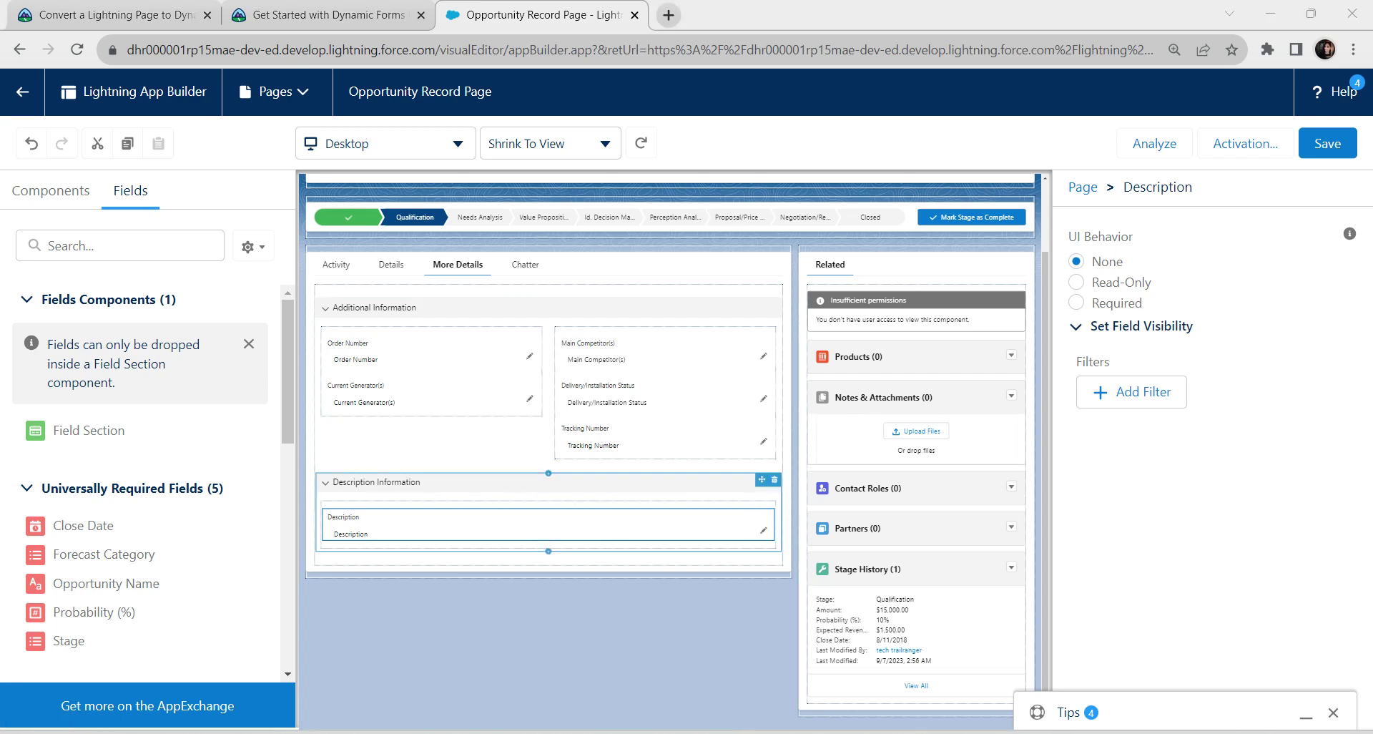
click(549, 482)
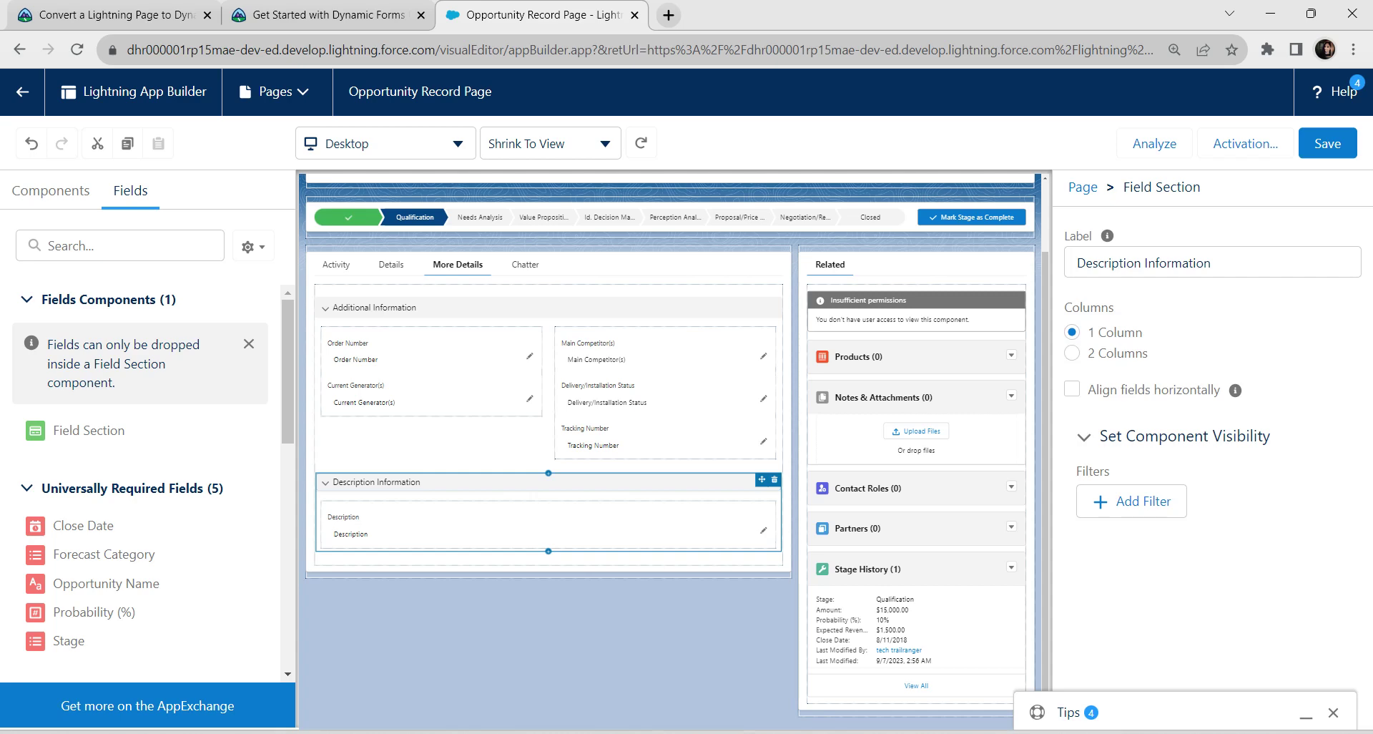
click(325, 482)
click(325, 482)
drag(1211, 262, 1141, 262)
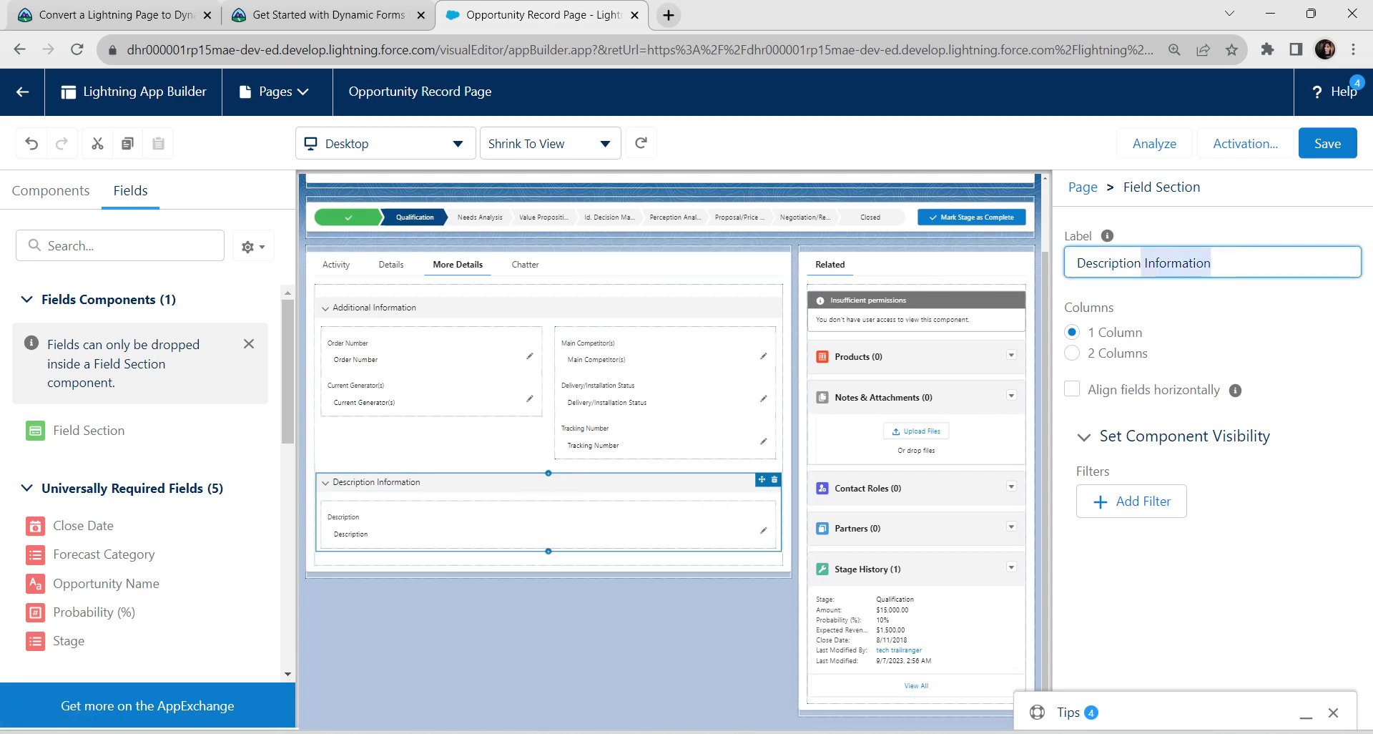
key(BackSpace)
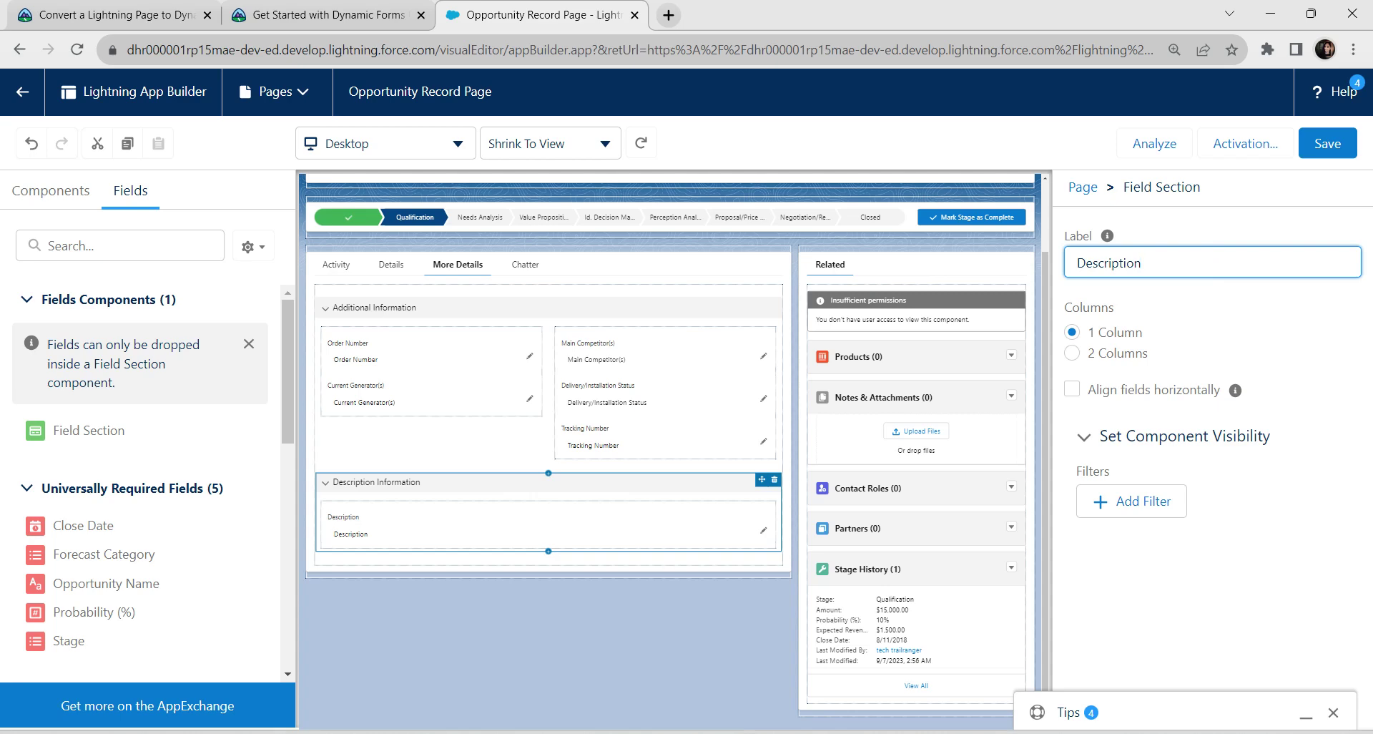
key(Tab)
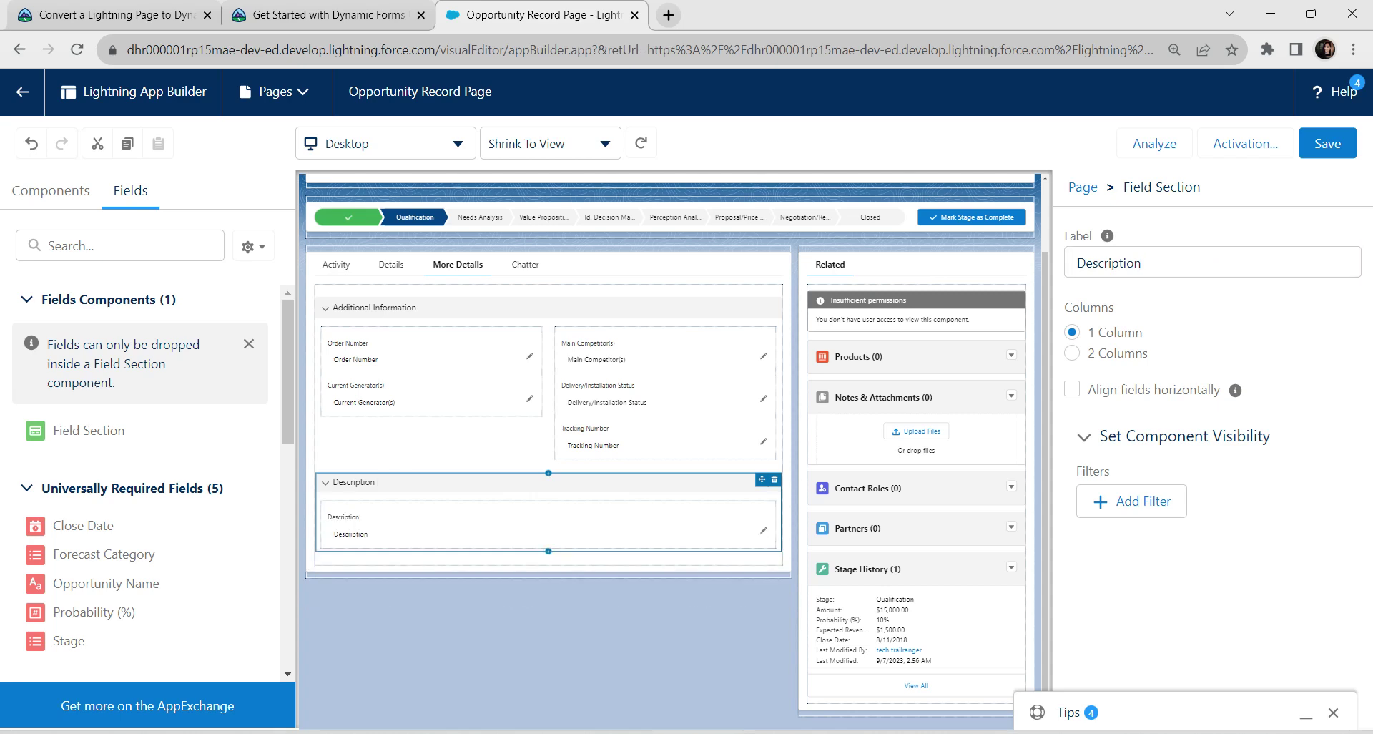
Delete the Main Competitor(s) field from the Additional Information section
click(1082, 187)
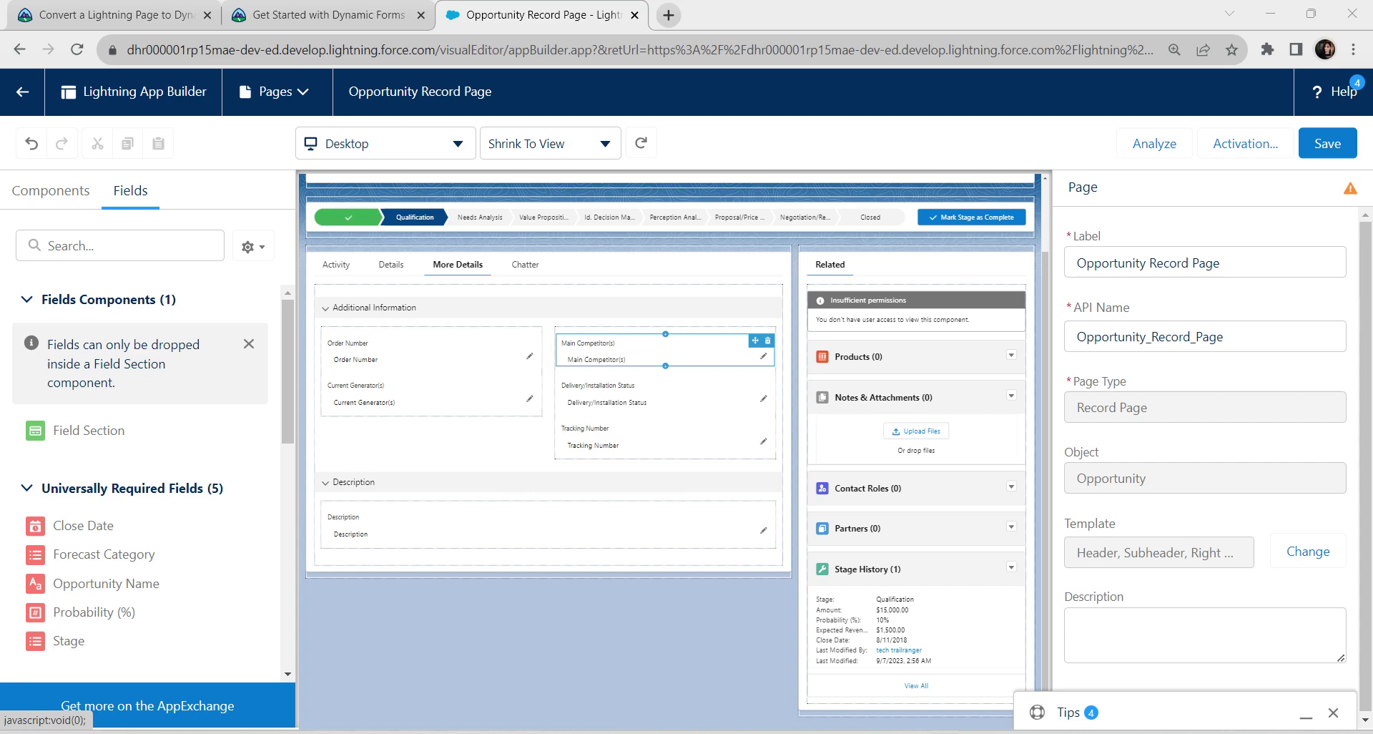
click(664, 350)
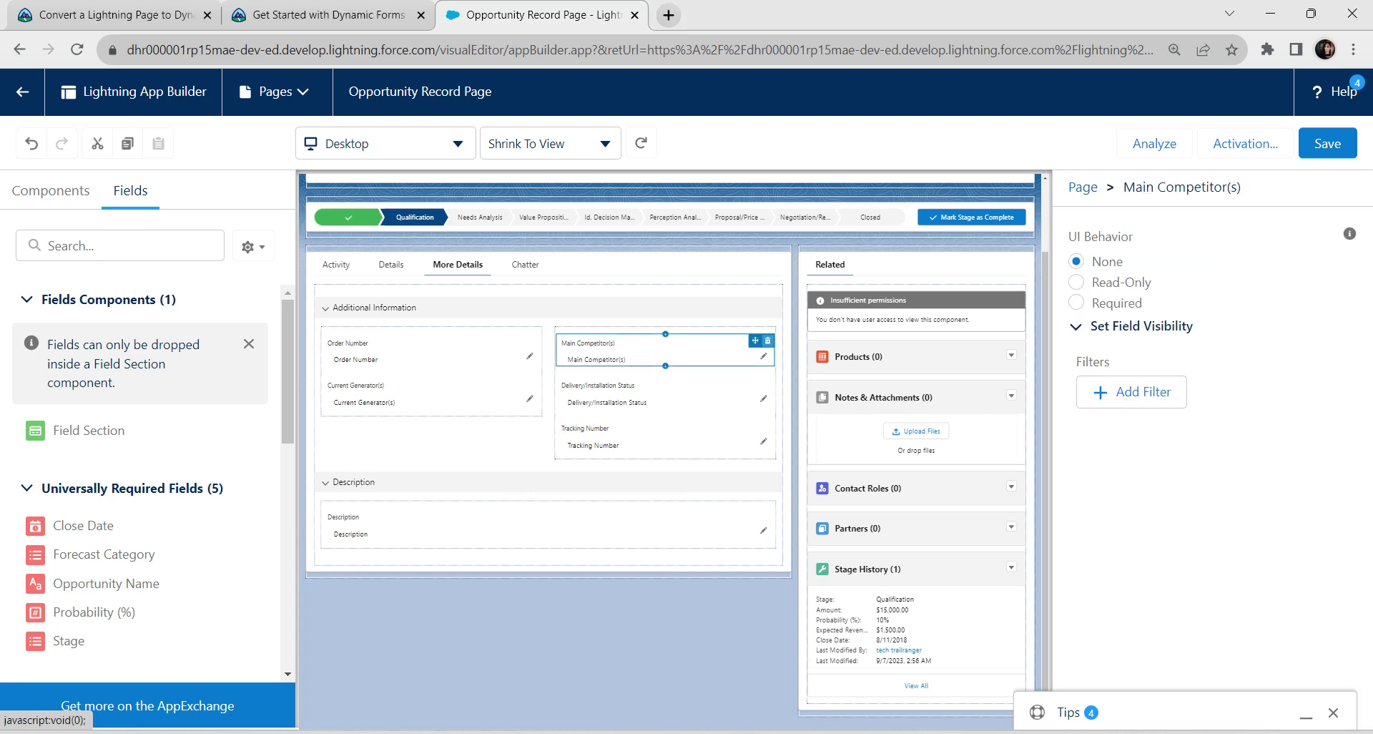
click(767, 340)
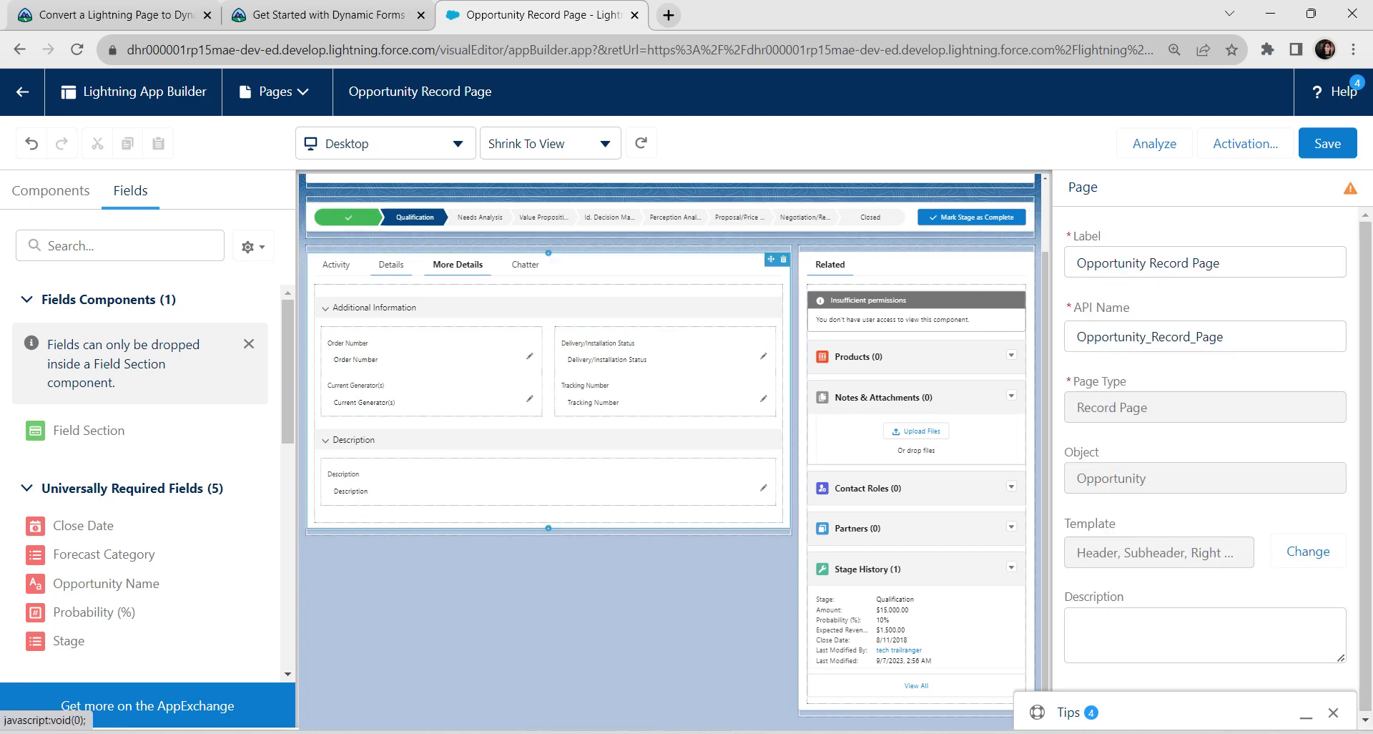
On the Details tab, delete the Next Step field from Opportunity Information and move Stage above Close Date
click(392, 265)
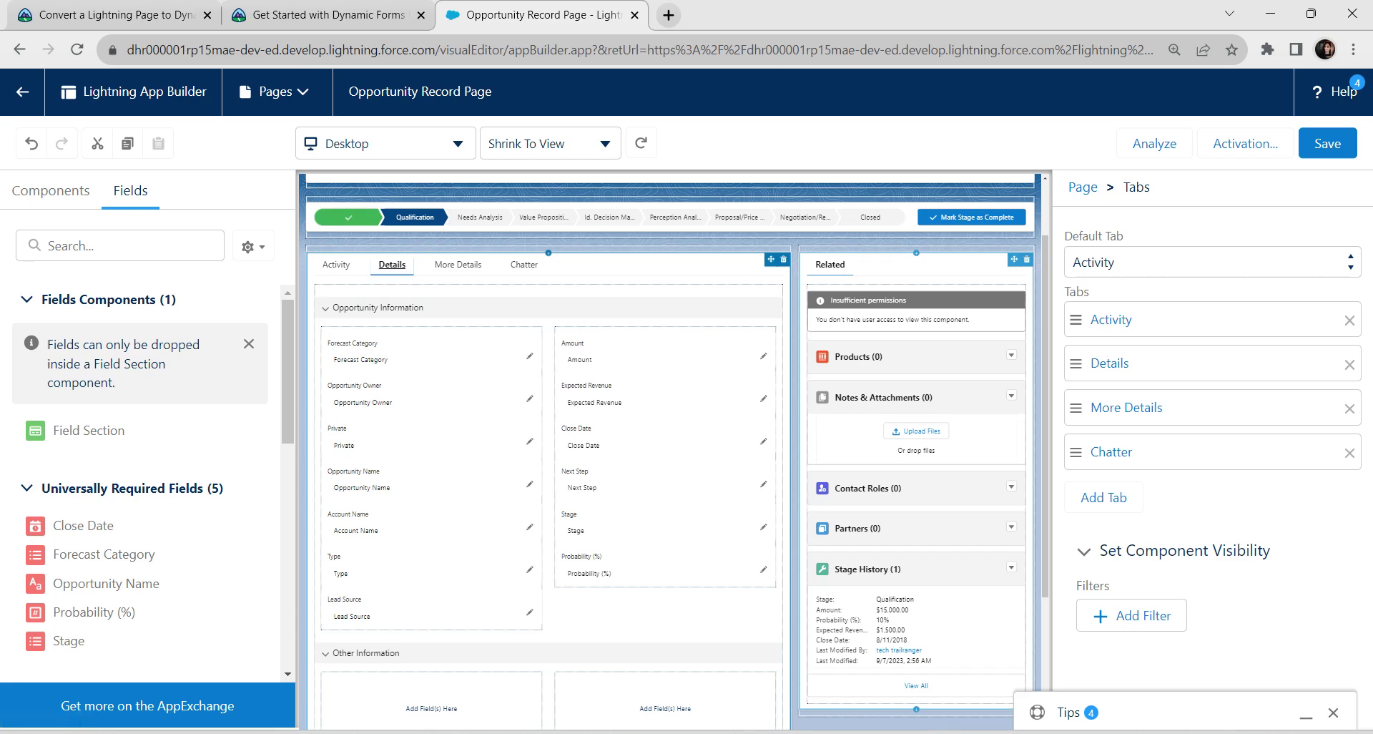
scroll(673, 451, down, 1)
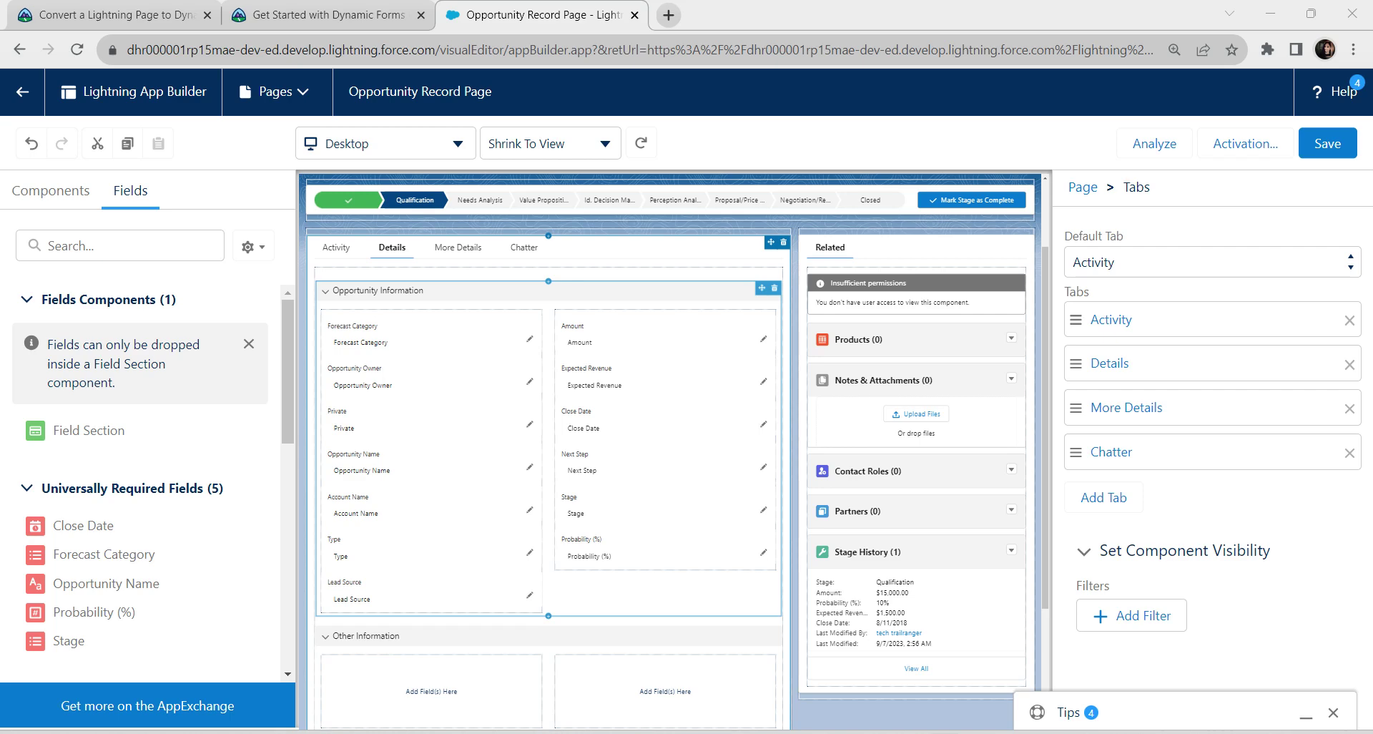
click(377, 290)
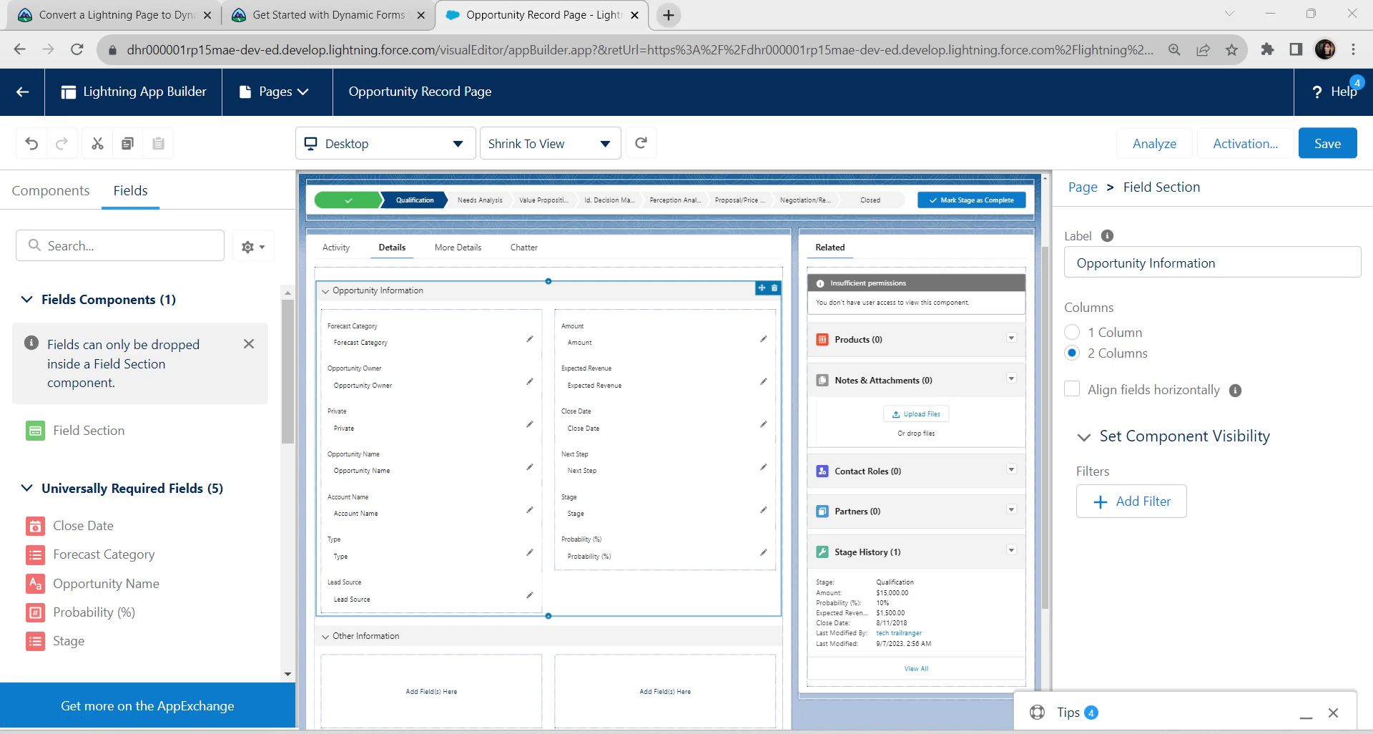
click(665, 461)
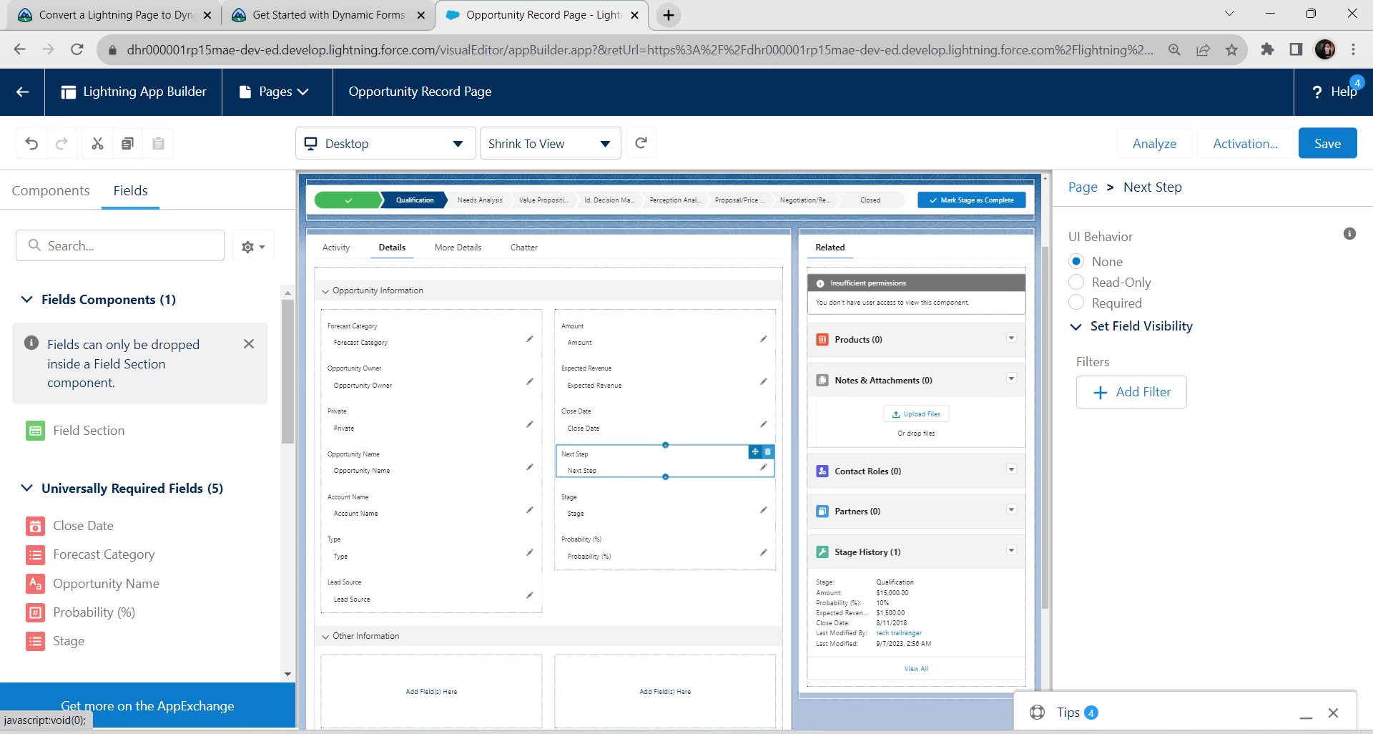
click(767, 451)
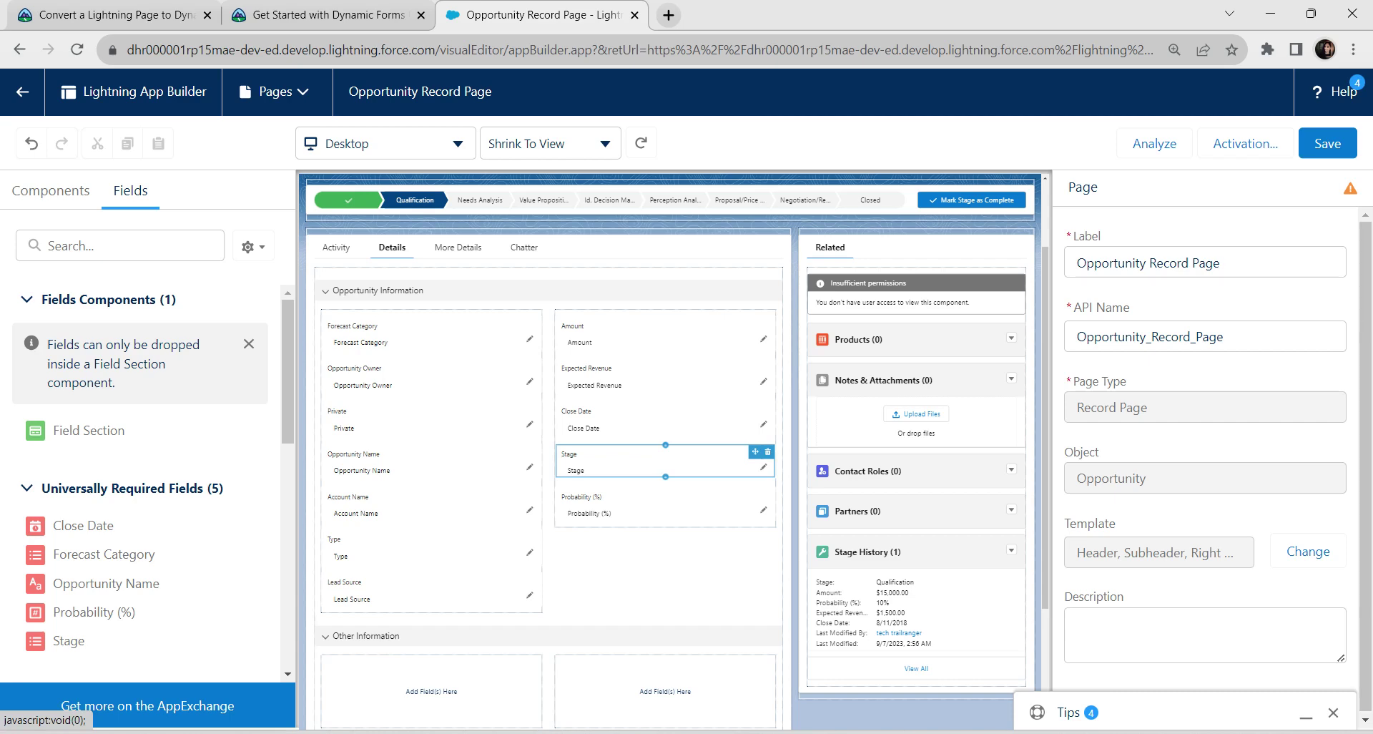
drag(754, 451, 768, 409)
click(768, 398)
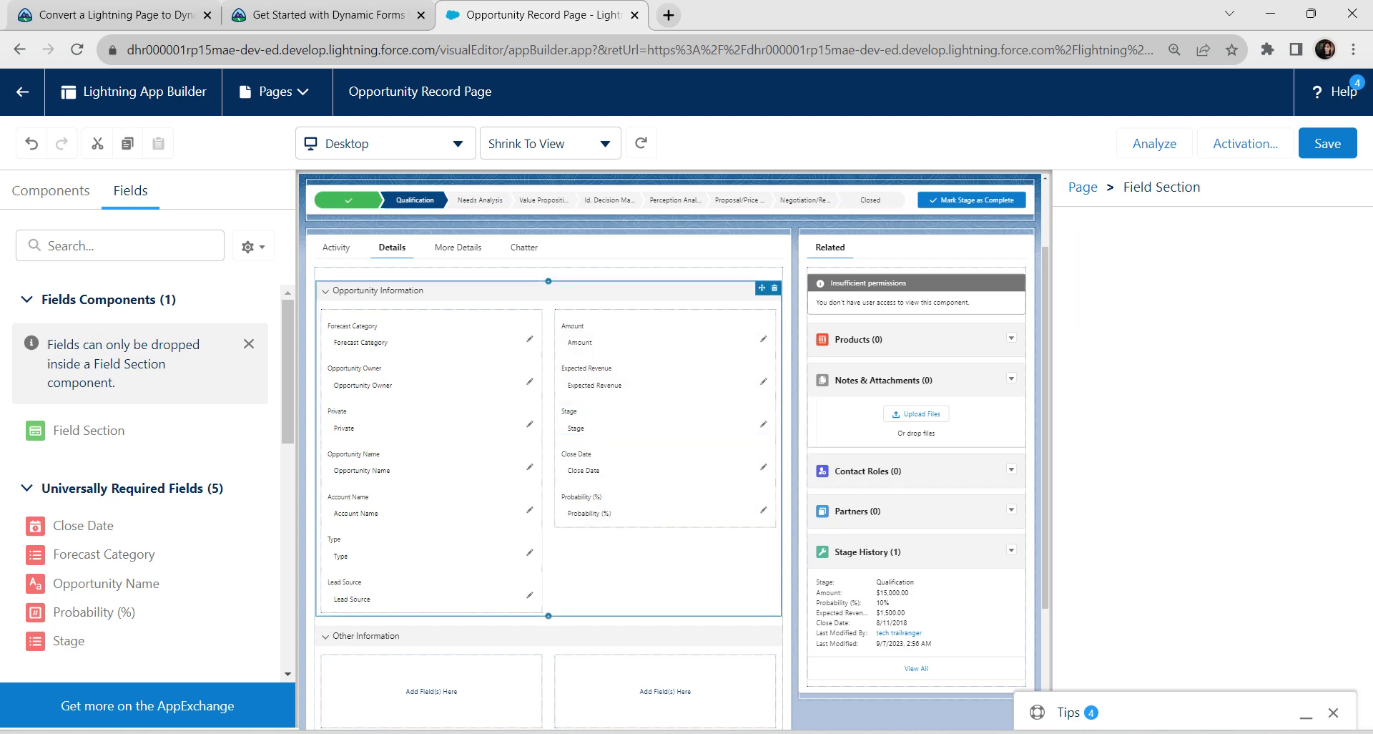
Save the Opportunity Record Page and submit the Get Started with Dynamic Forms step for verification on Trailhead
click(1327, 144)
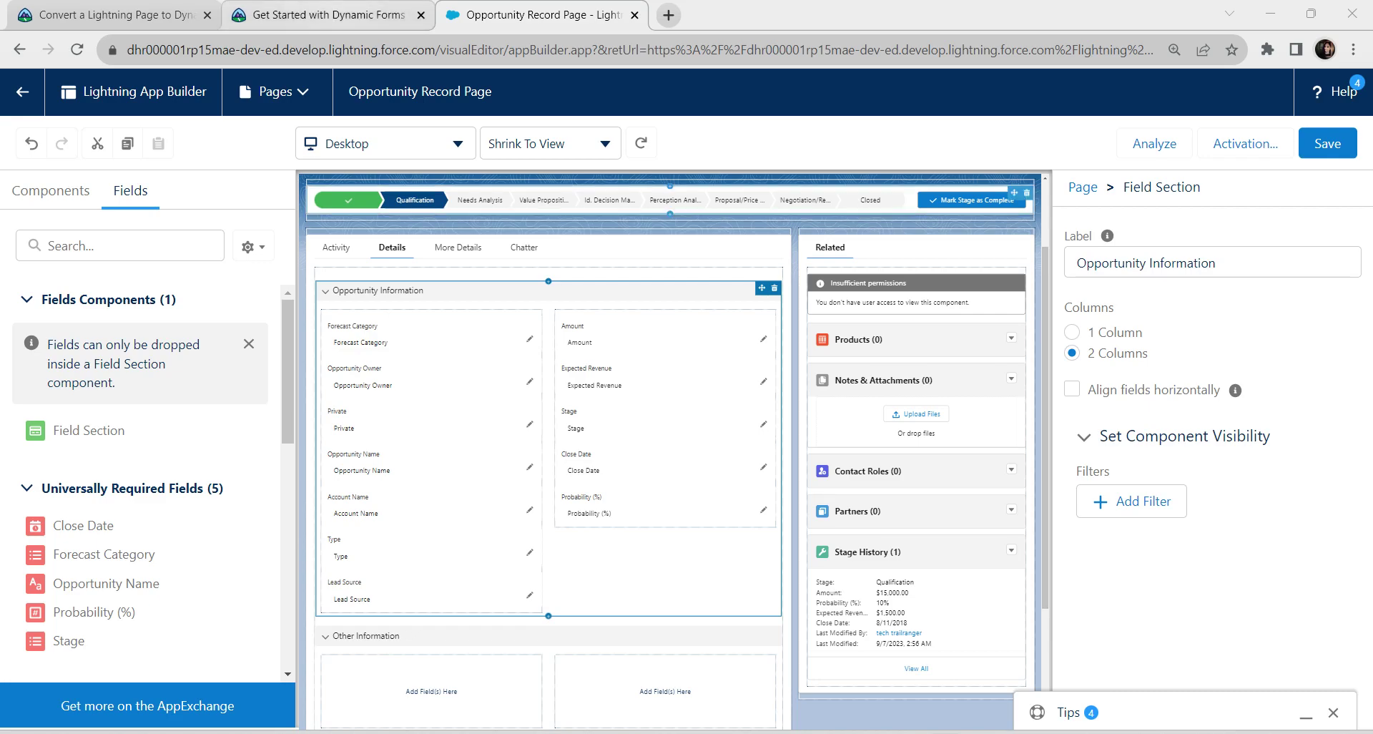
key(ctrl+shift+Tab)
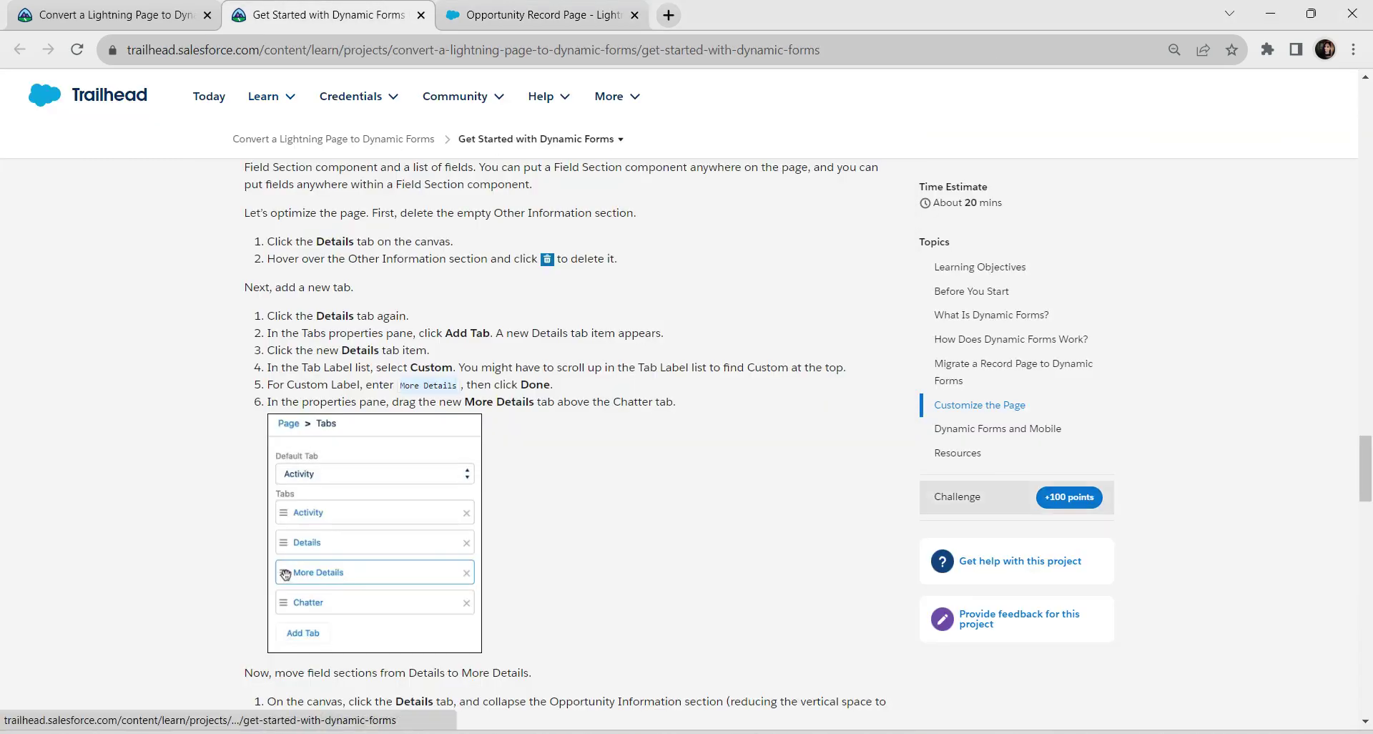
click(957, 496)
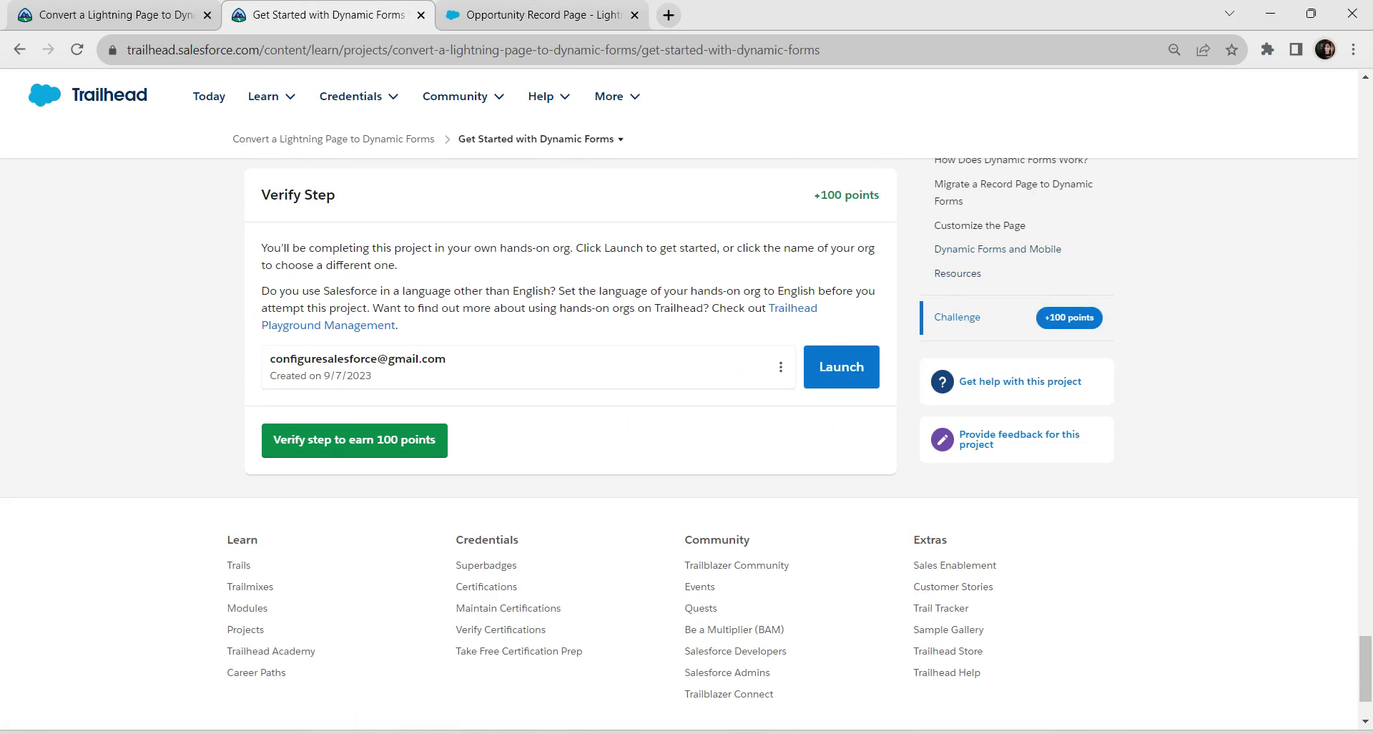
click(354, 440)
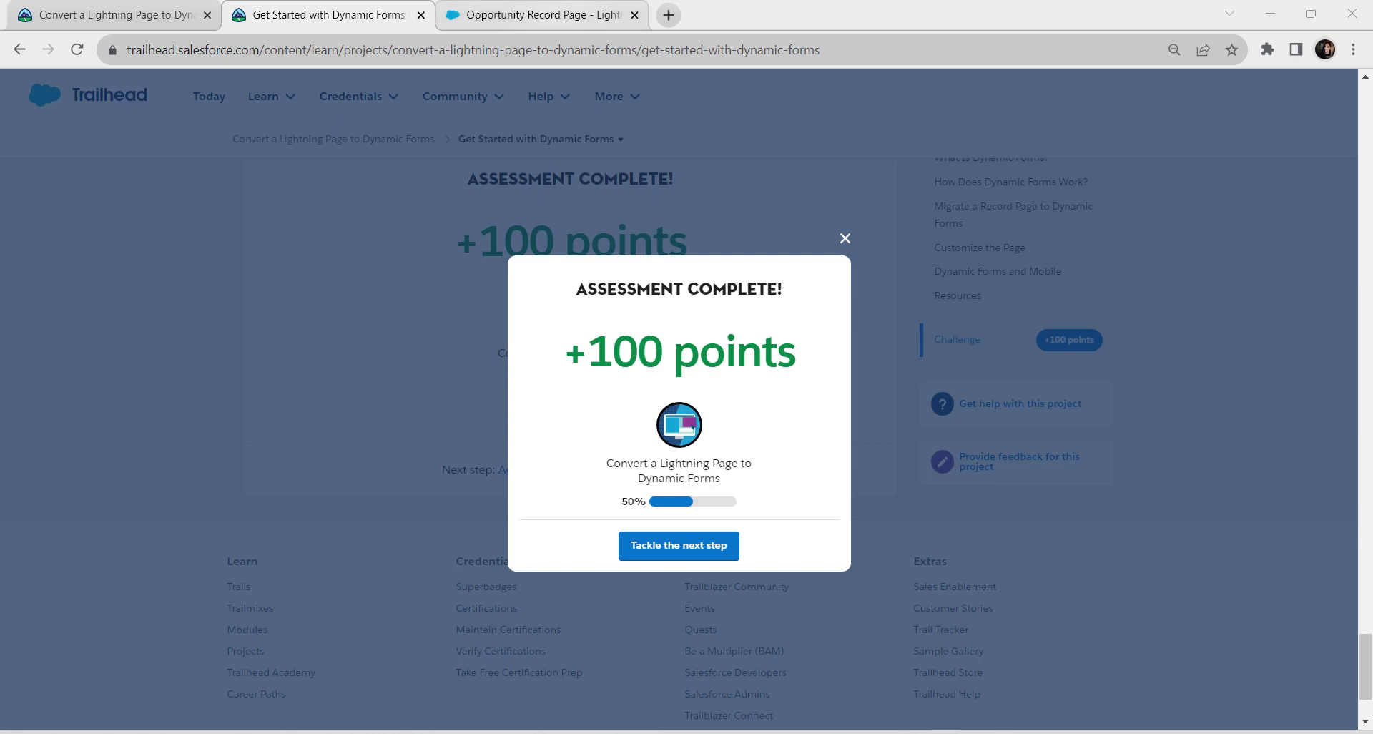
click(535, 14)
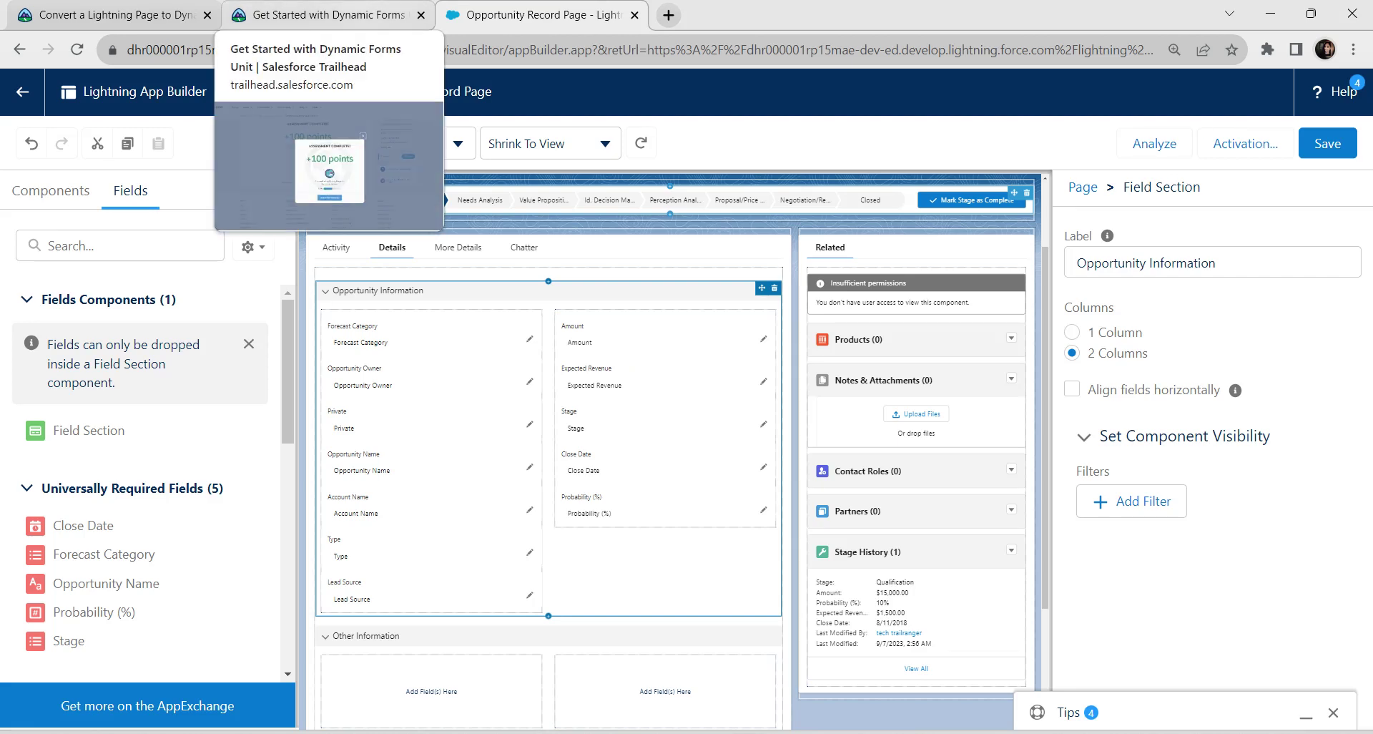
click(325, 14)
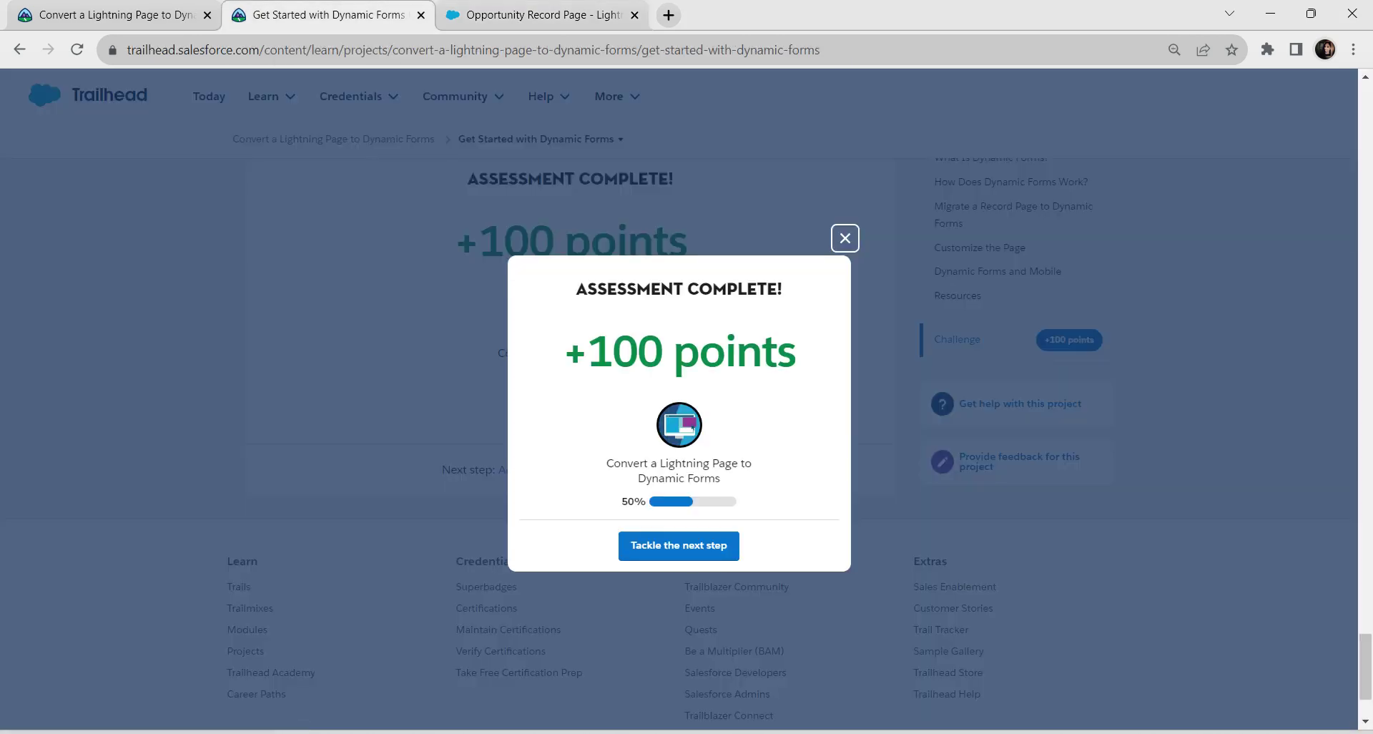